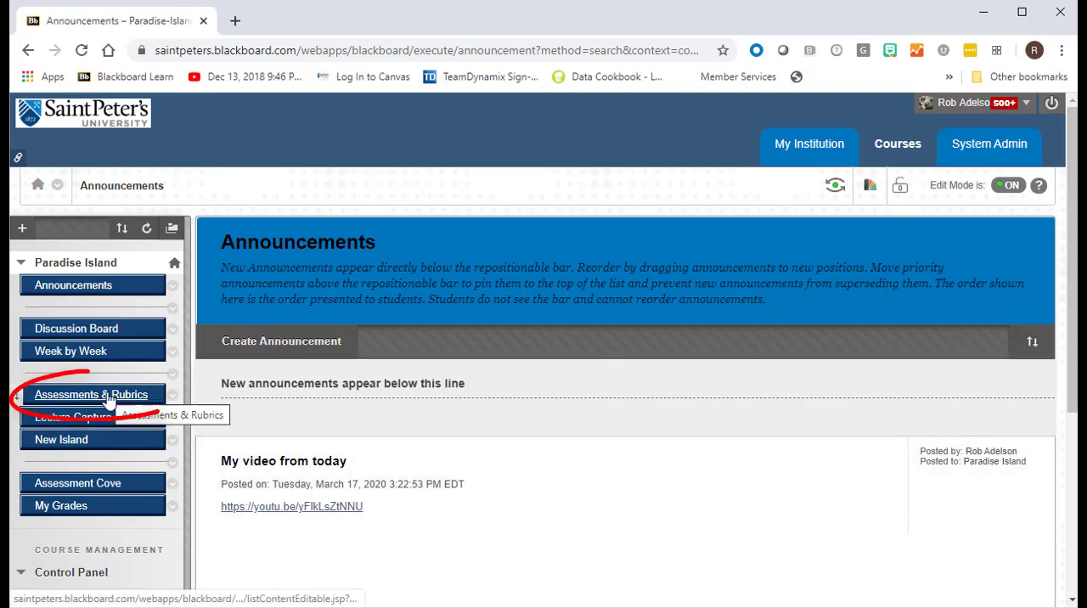
# - Open the test options of the Auto-matic car test in the Assessments & Rubrics content area
pyautogui.click(109, 395)
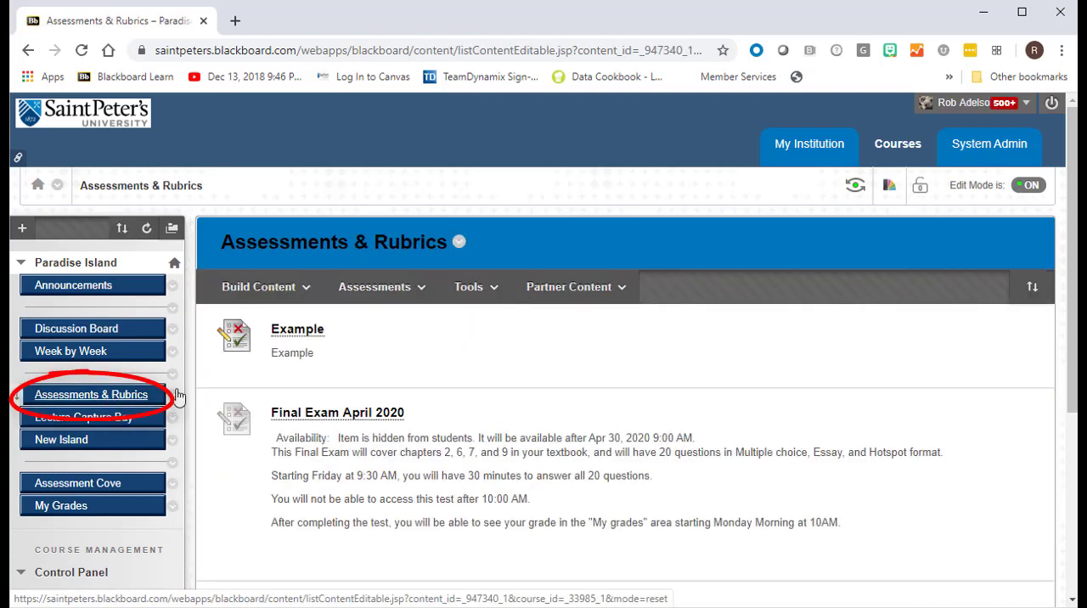
pyautogui.scroll(-2, 519, 402)
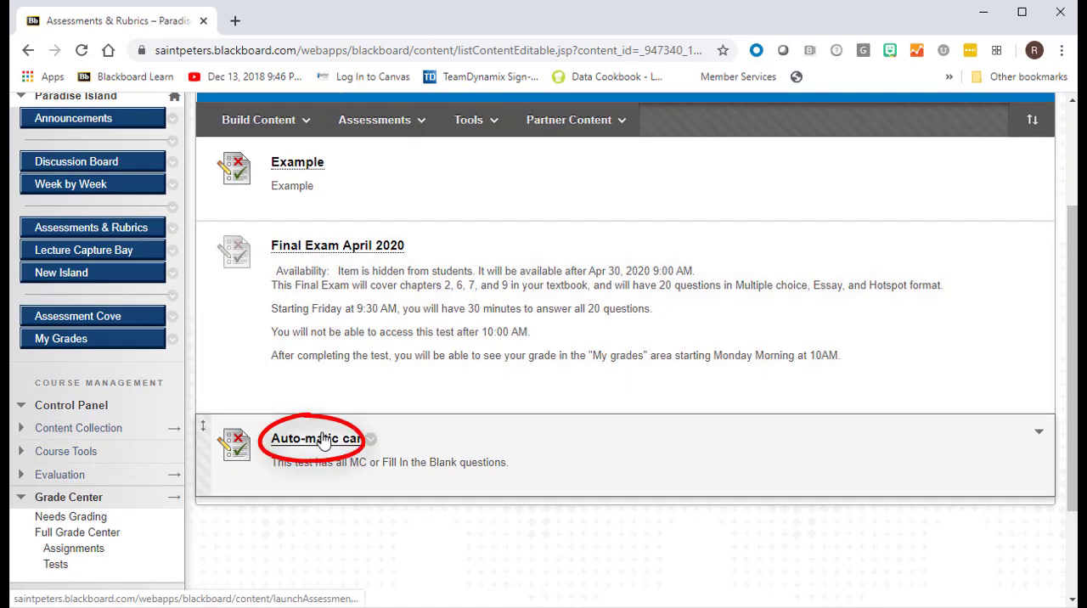
pyautogui.click(372, 441)
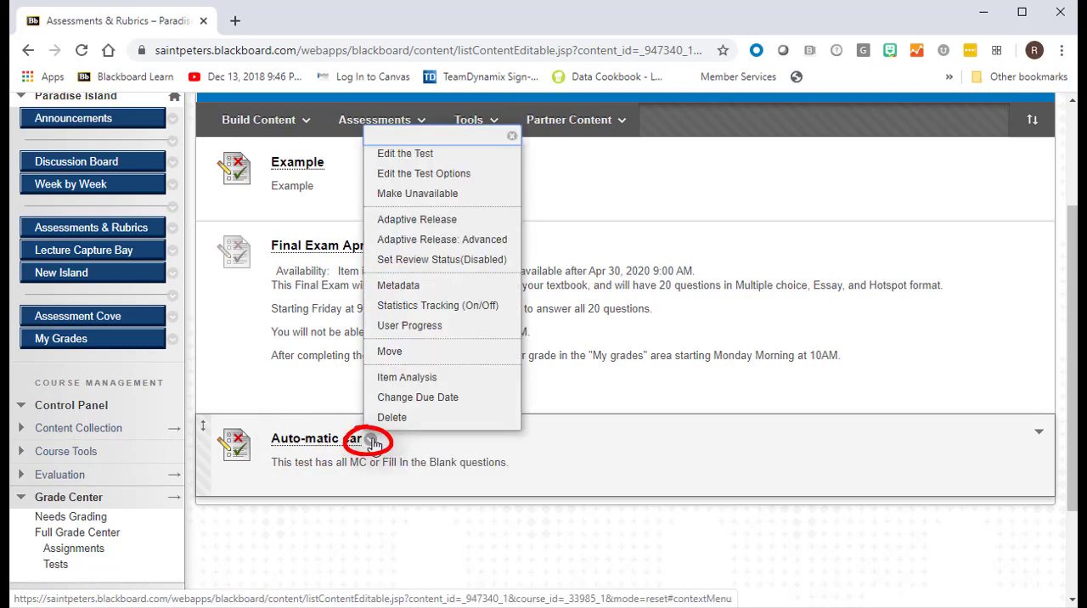
pyautogui.click(424, 173)
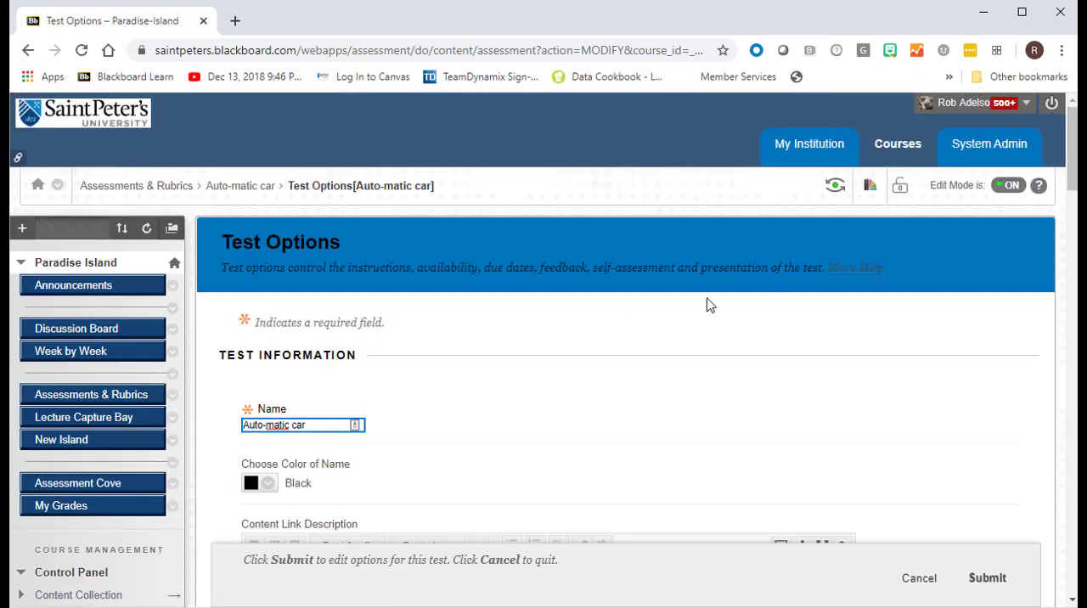
# - Add the test student with the username in the second row to the test availability exceptions
pyautogui.scroll(-20, 710, 305)
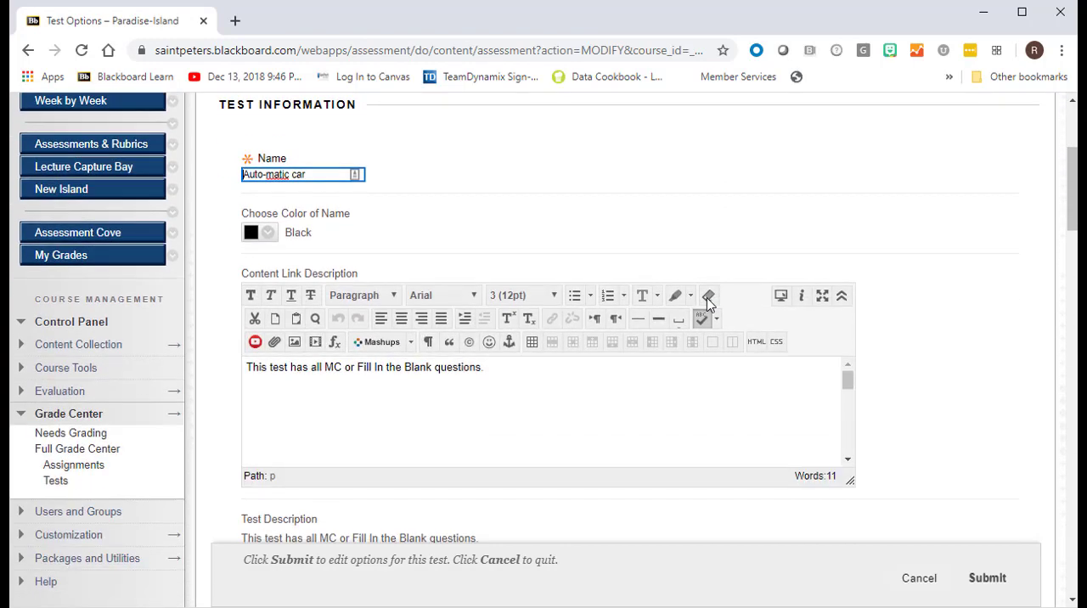
pyautogui.scroll(-3, 710, 305)
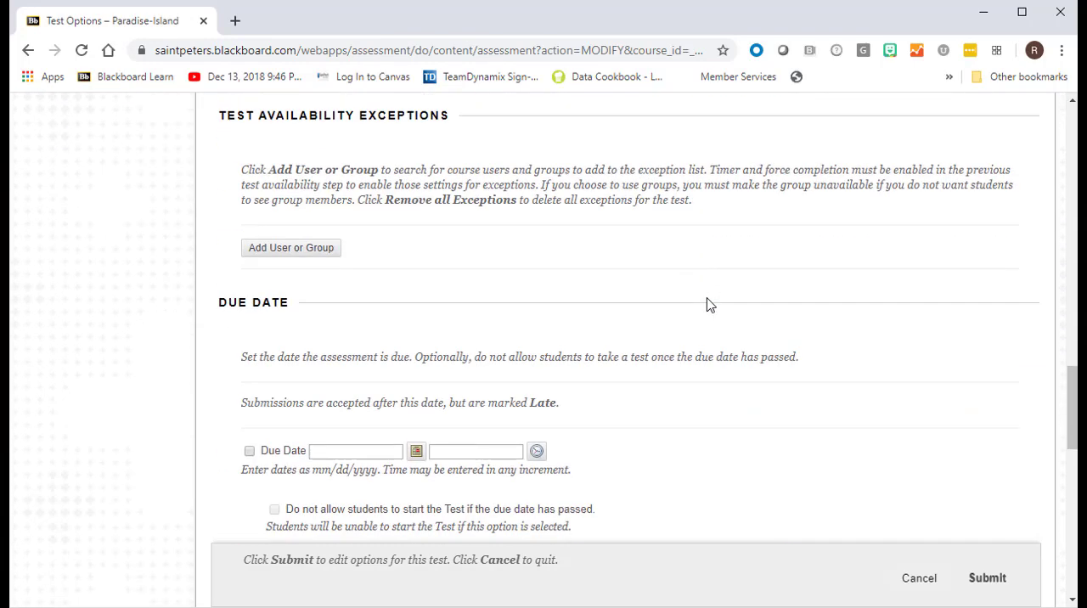
pyautogui.scroll(1, 708, 303)
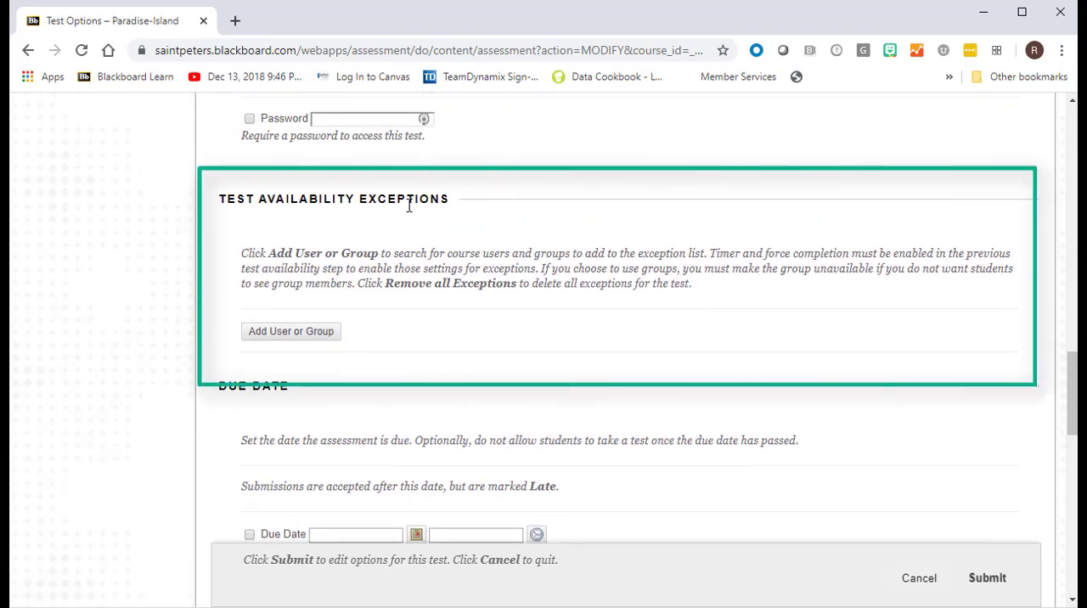
pyautogui.click(302, 334)
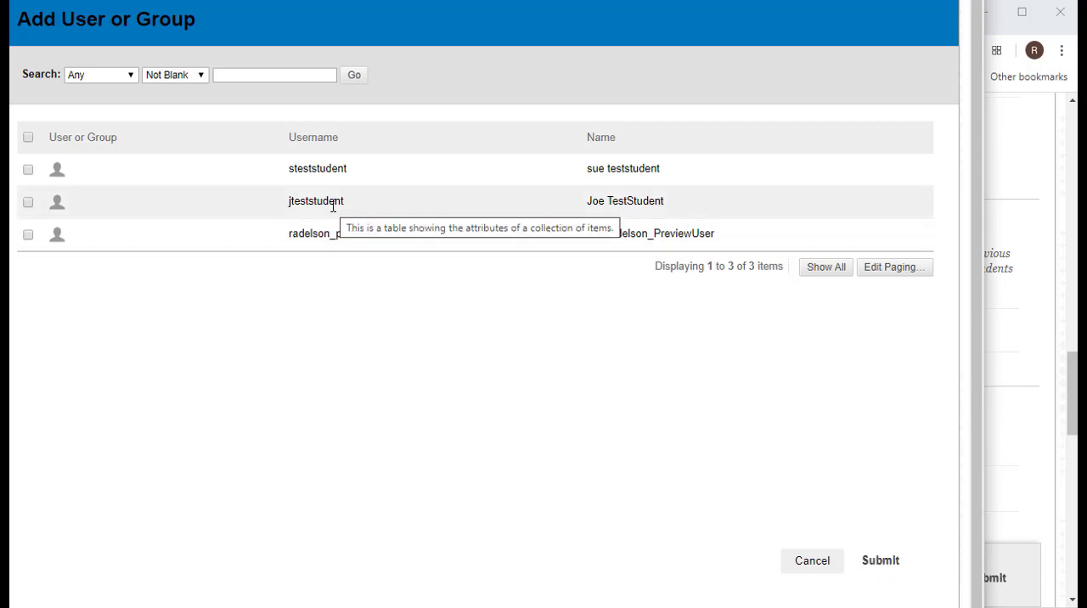
pyautogui.click(28, 203)
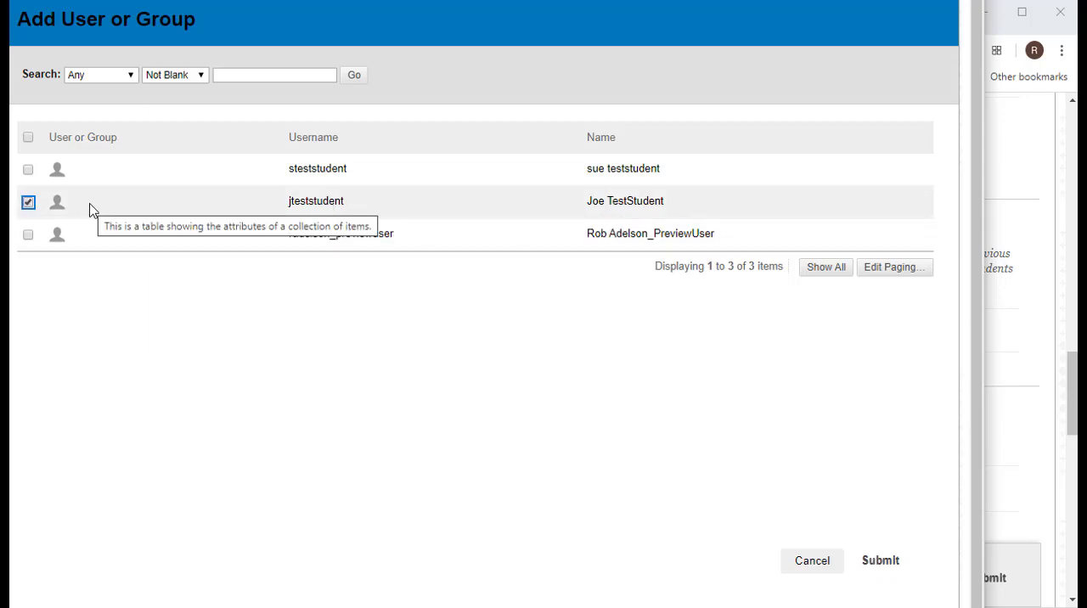
pyautogui.click(880, 562)
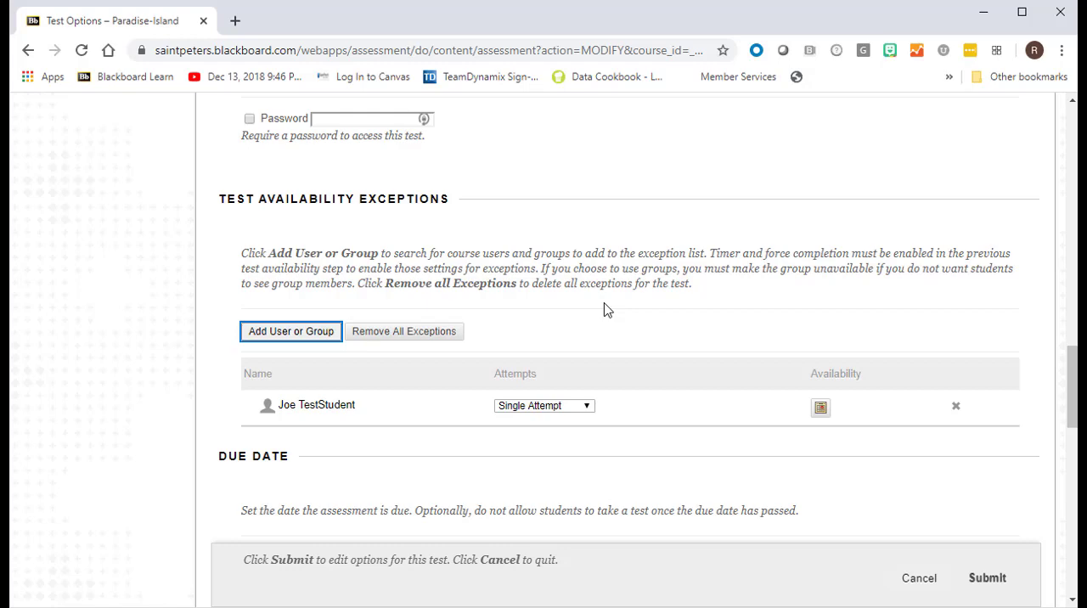
# - Enable the test's timer with a limit of 30 minutes and turn its Auto-Submit on
pyautogui.scroll(7, 607, 310)
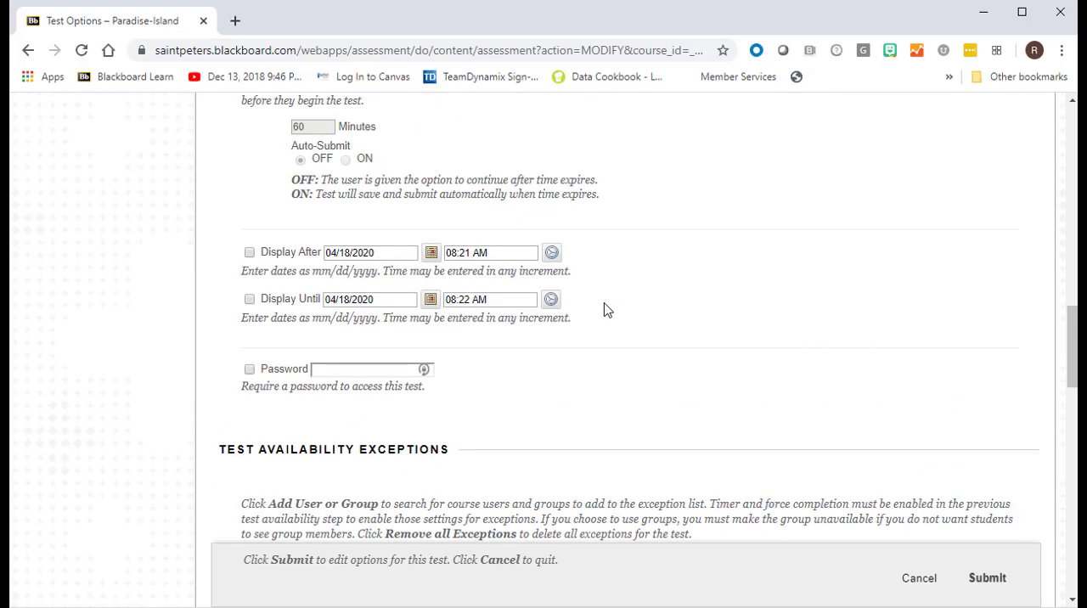
pyautogui.scroll(-2, 607, 310)
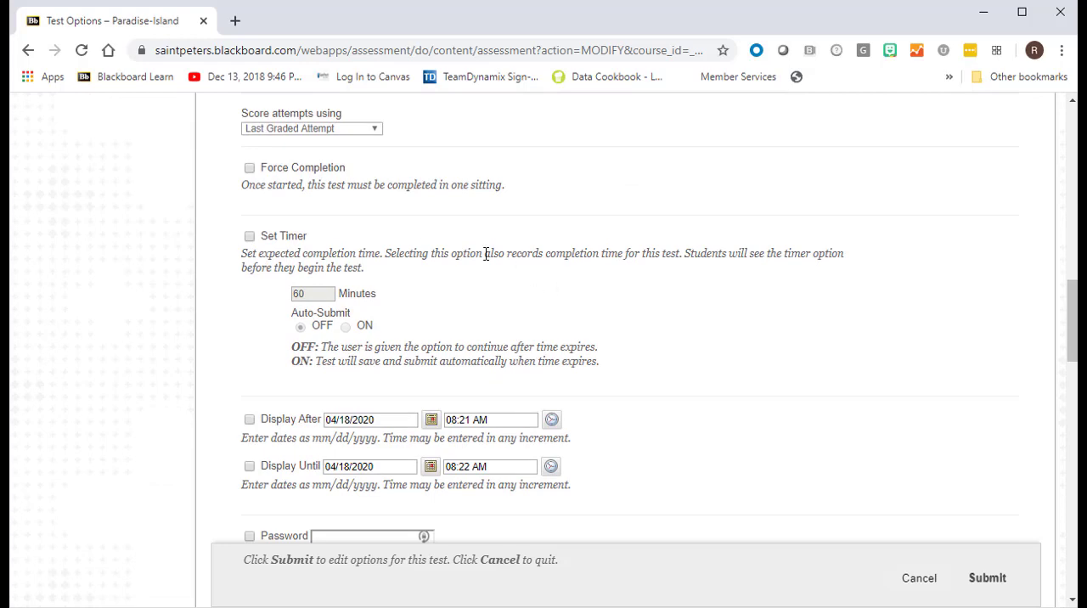
pyautogui.scroll(-5, 672, 378)
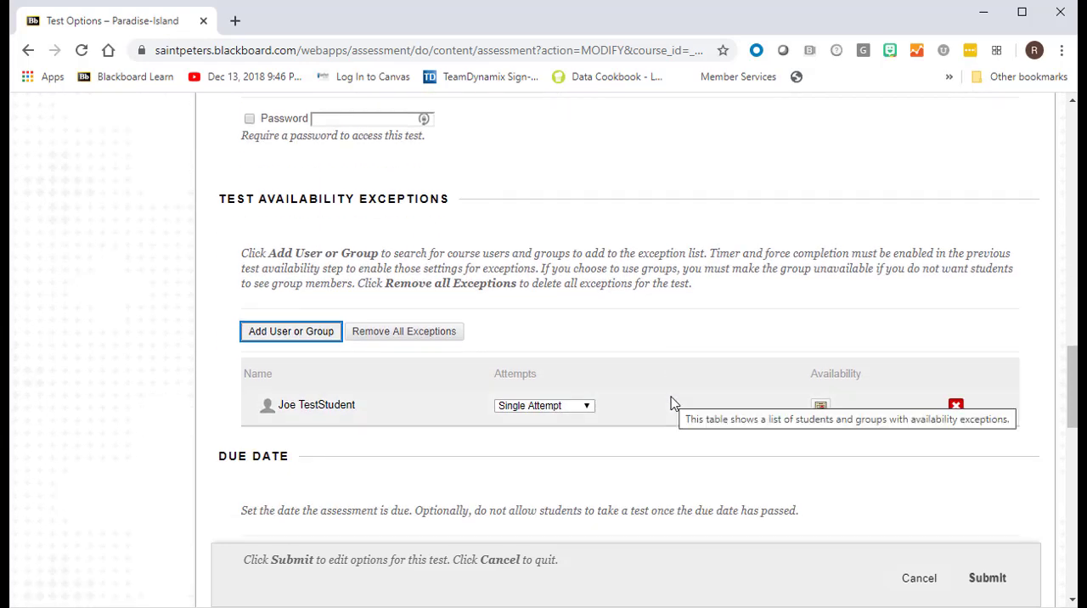
pyautogui.scroll(5, 671, 403)
pyautogui.click(250, 237)
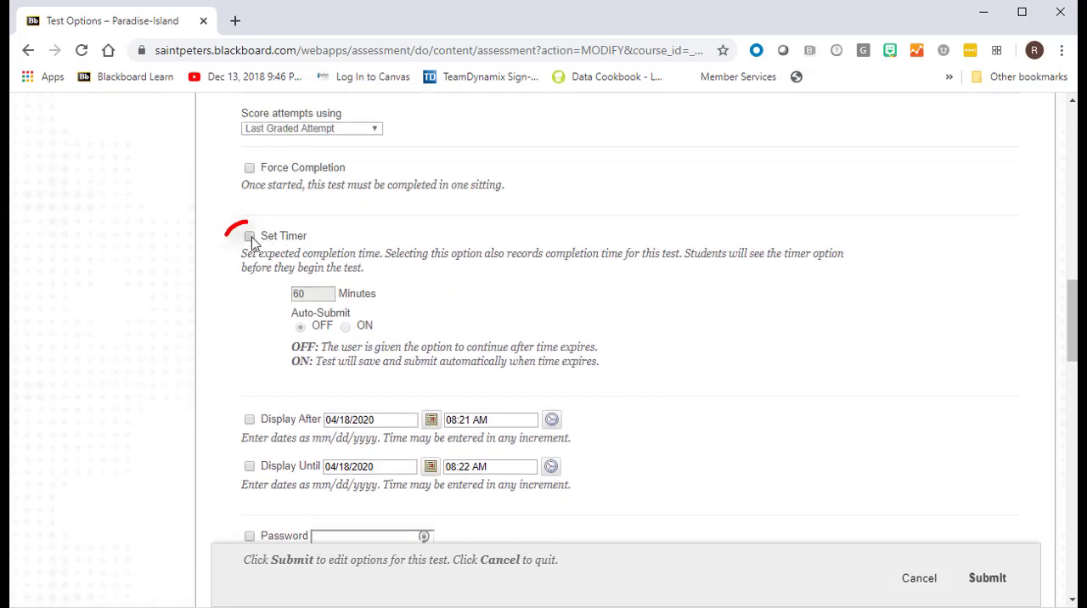
pyautogui.click(252, 238)
pyautogui.moveTo(316, 295); pyautogui.dragTo(279, 299)
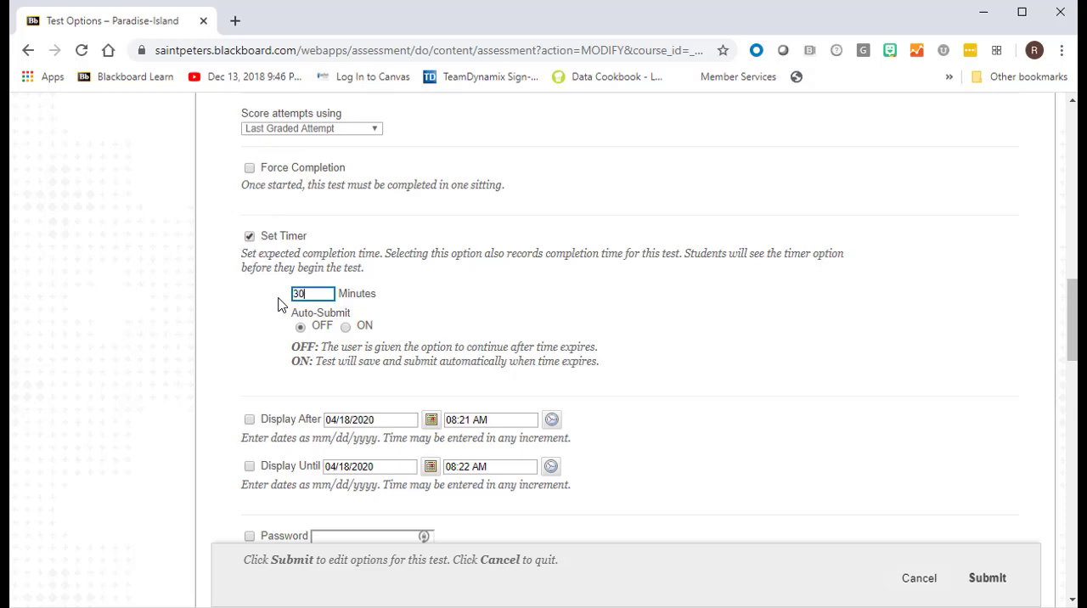
pyautogui.click(458, 289)
pyautogui.scroll(-1, 701, 355)
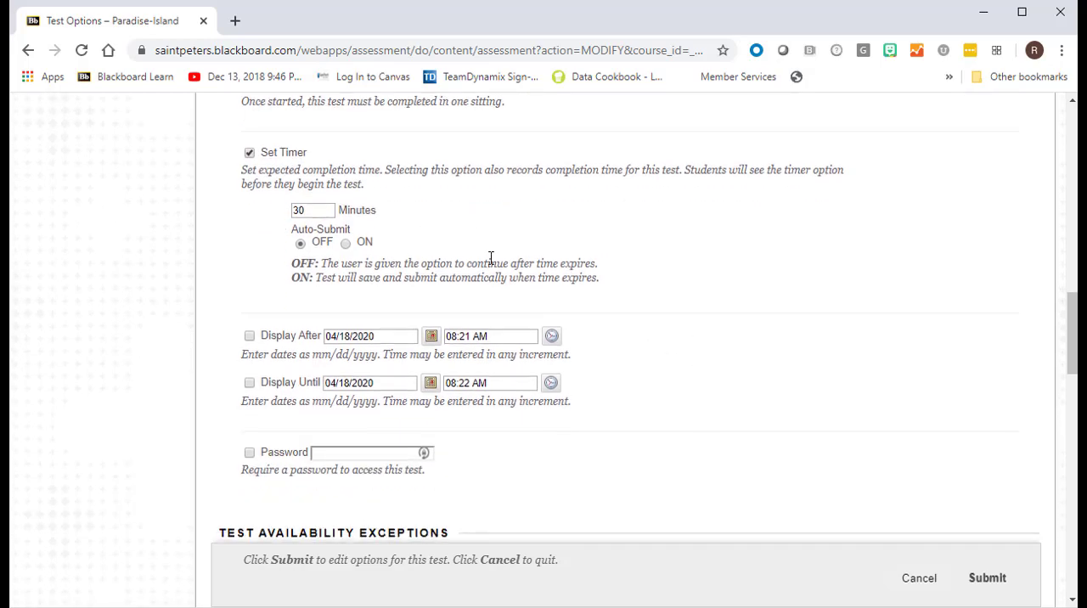
pyautogui.click(345, 244)
# - In the student's availability exception, allow multiple attempts with a limit of 2 and enable a 40-minute timer
pyautogui.scroll(-5, 739, 390)
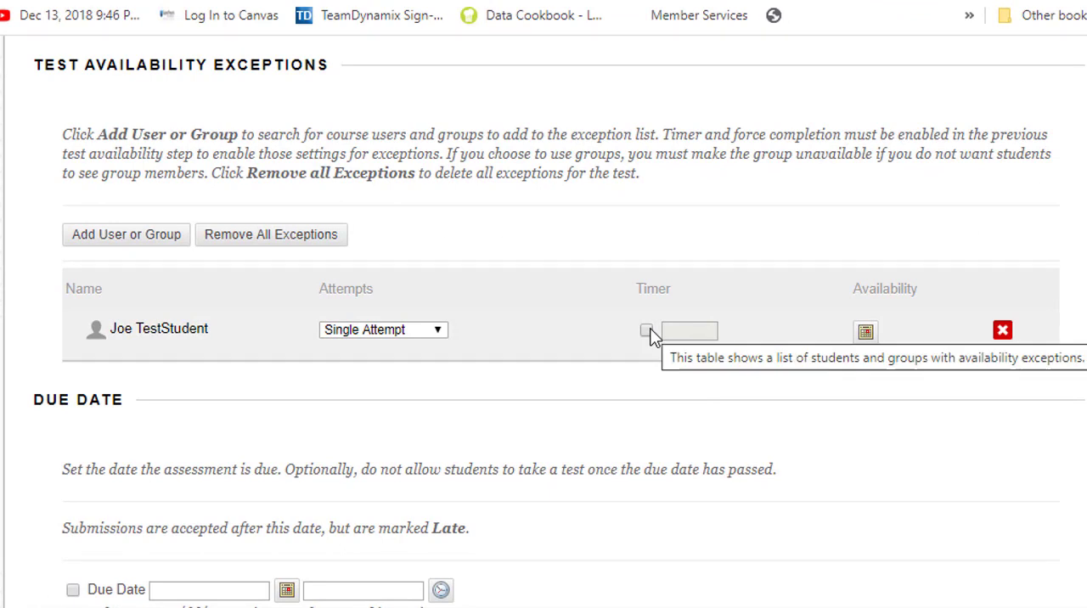
pyautogui.click(429, 335)
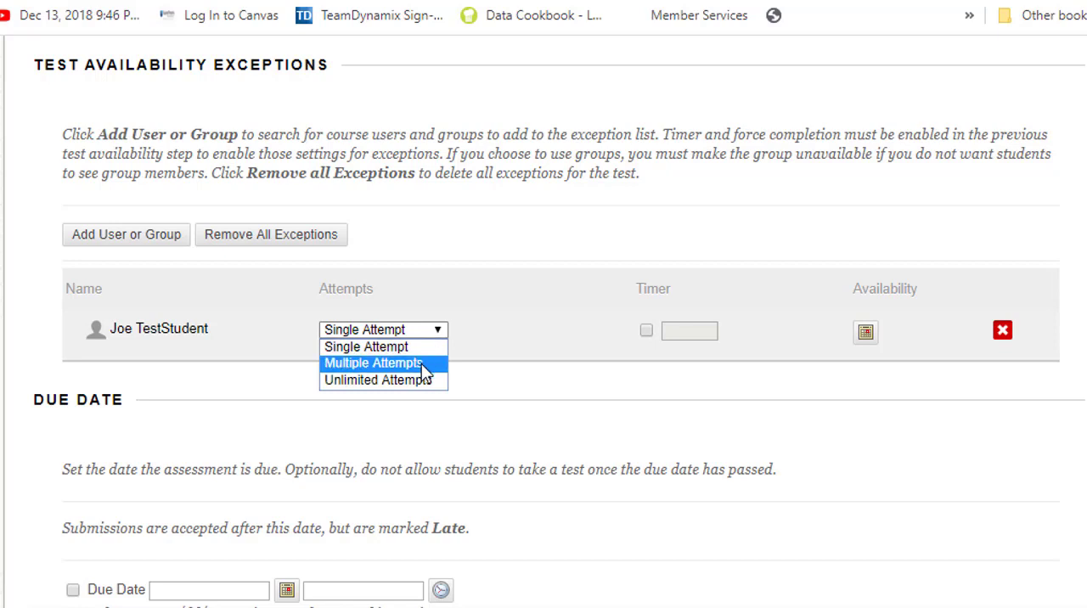
pyautogui.click(422, 363)
pyautogui.click(478, 329)
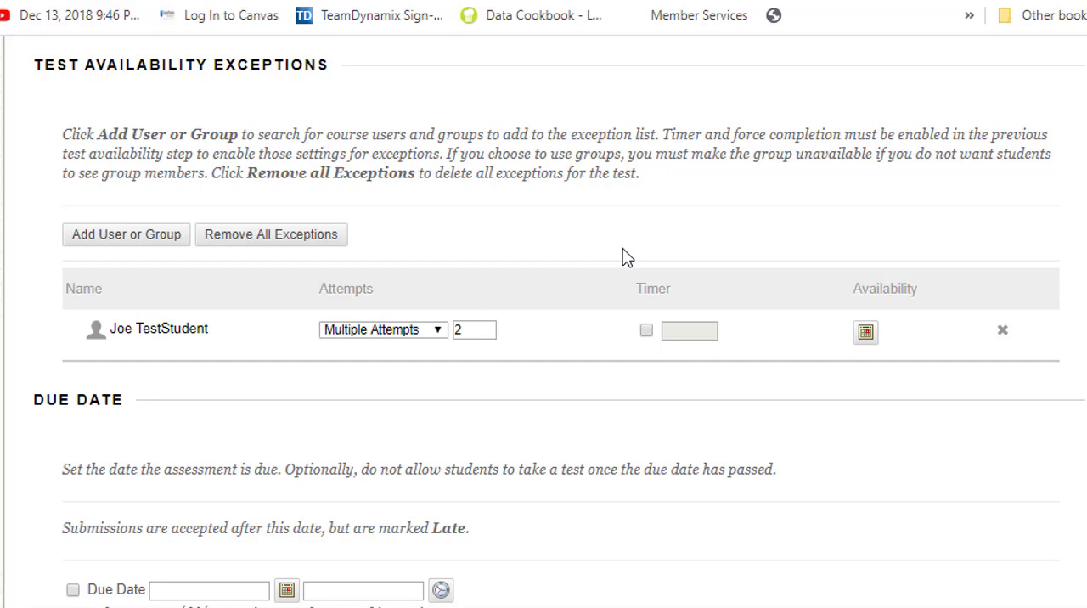
pyautogui.click(647, 330)
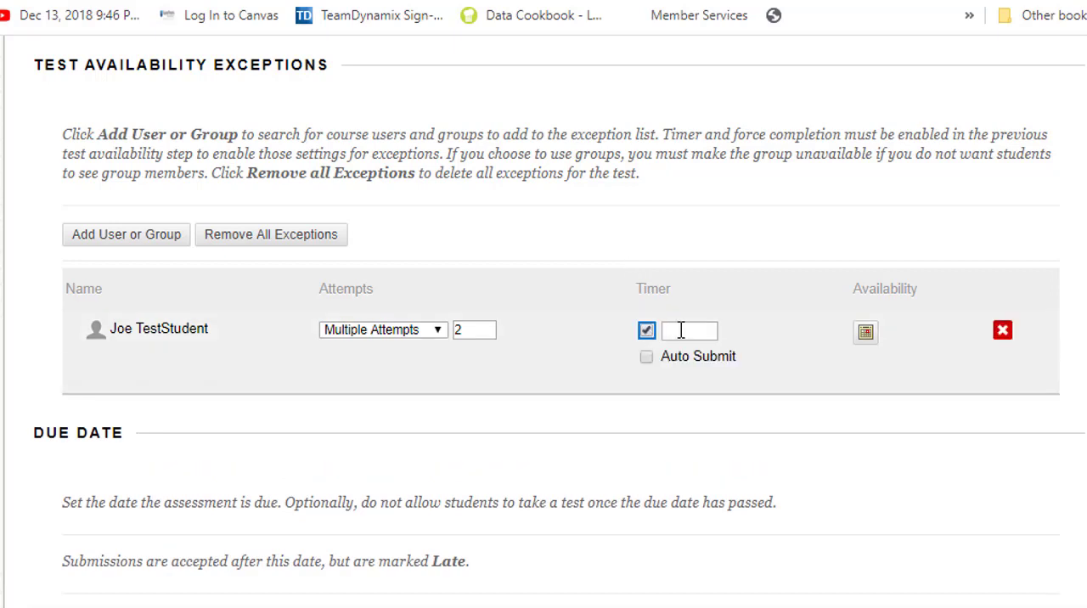
pyautogui.click(680, 330)
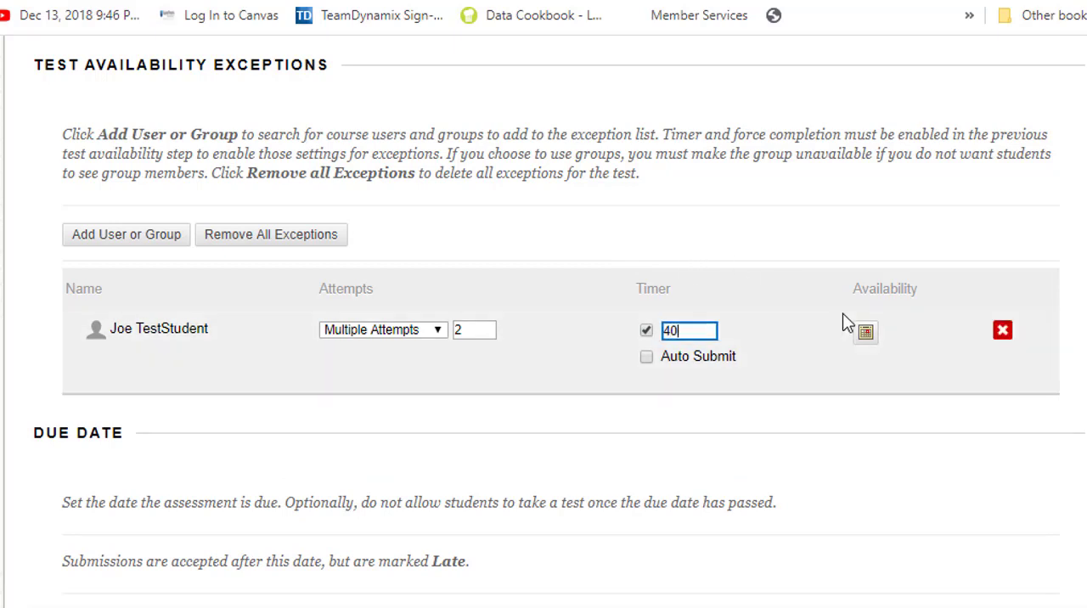
# - Set the student's availability from 04/19/2020 11:59 PM until 04/25/2020 11:59 PM and submit the test options
pyautogui.click(862, 334)
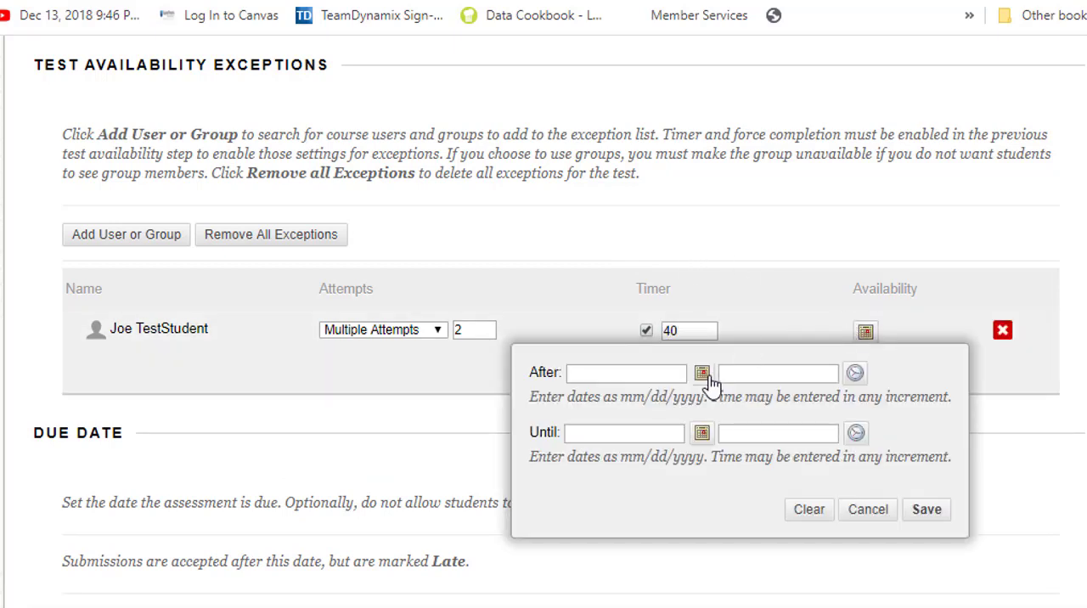
pyautogui.click(707, 375)
pyautogui.click(718, 316)
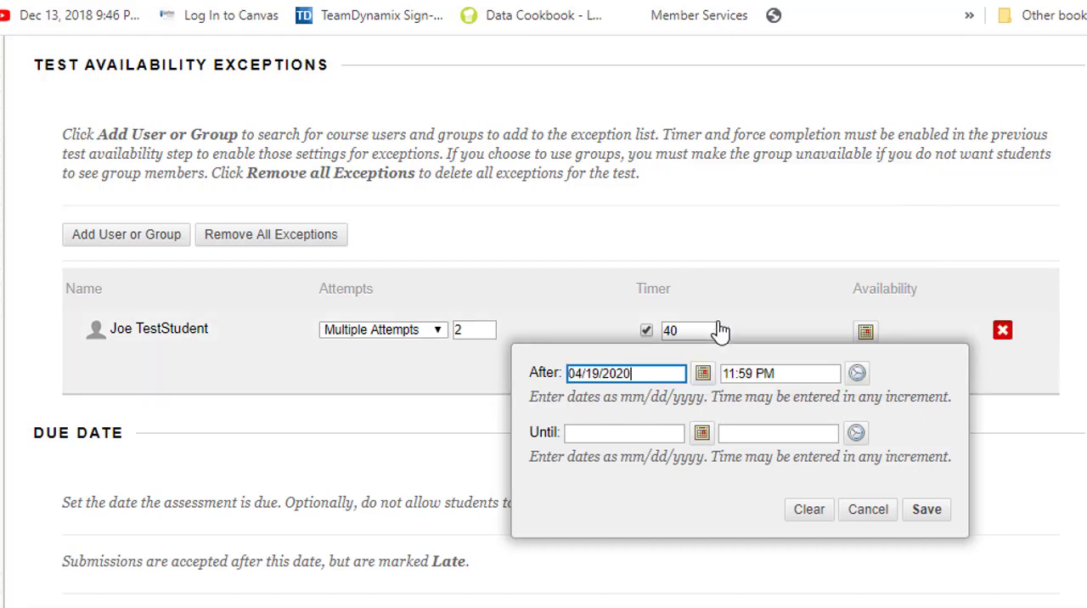
pyautogui.click(703, 434)
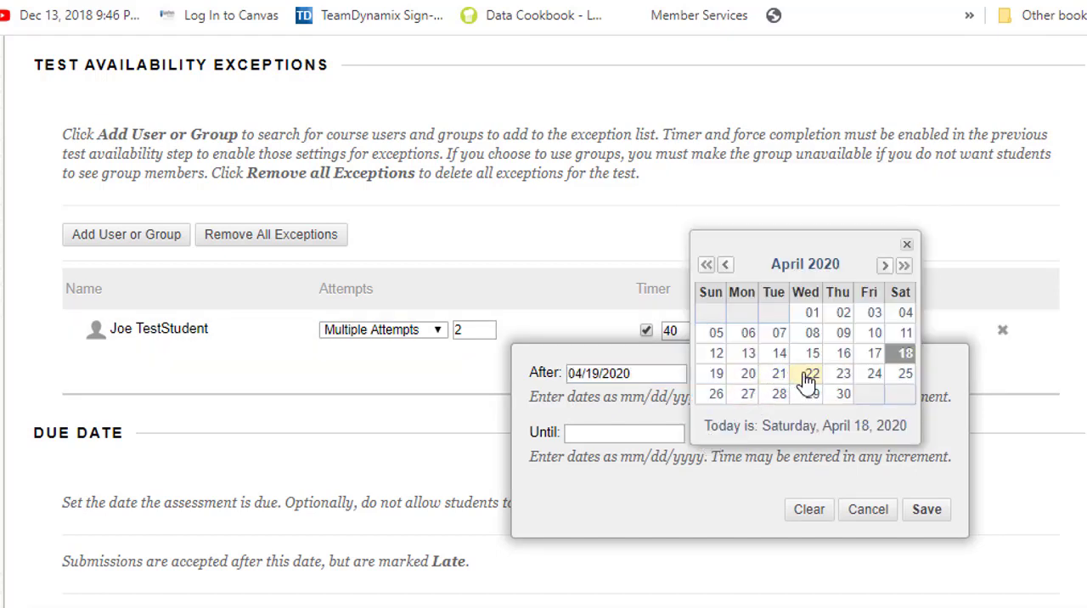
pyautogui.click(905, 374)
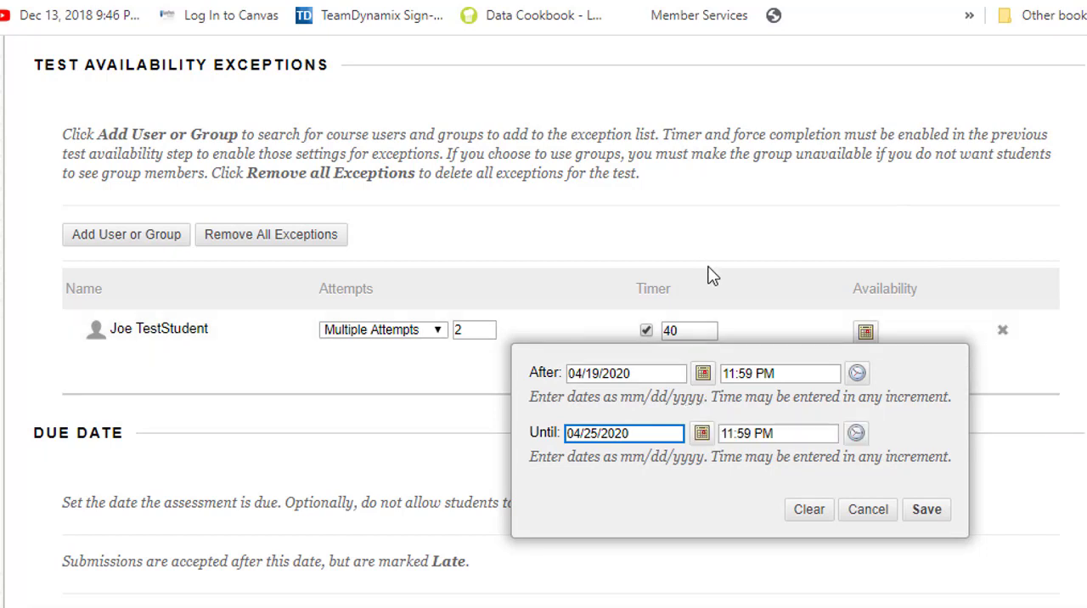
pyautogui.click(926, 512)
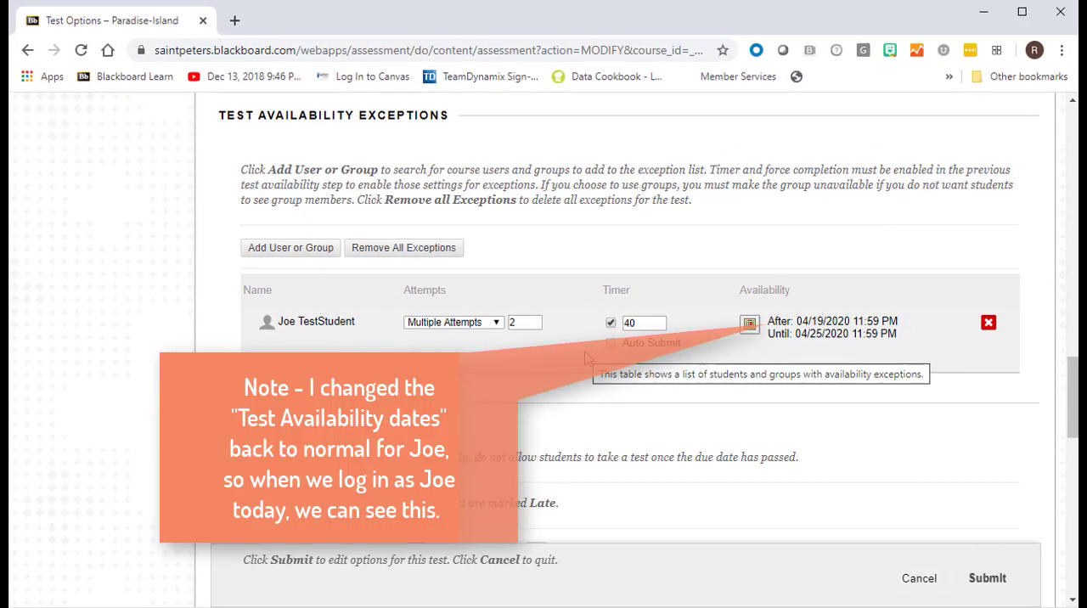
pyautogui.click(987, 579)
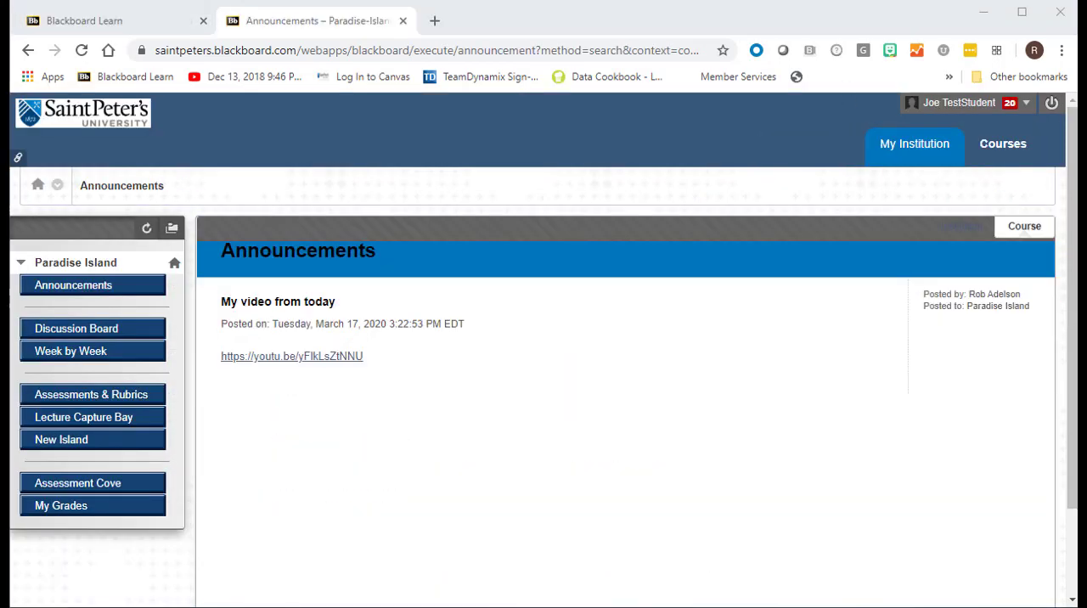
# - In the student's view of Assessments & Rubrics, open the Auto-matic car test and start a new submission
pyautogui.click(77, 400)
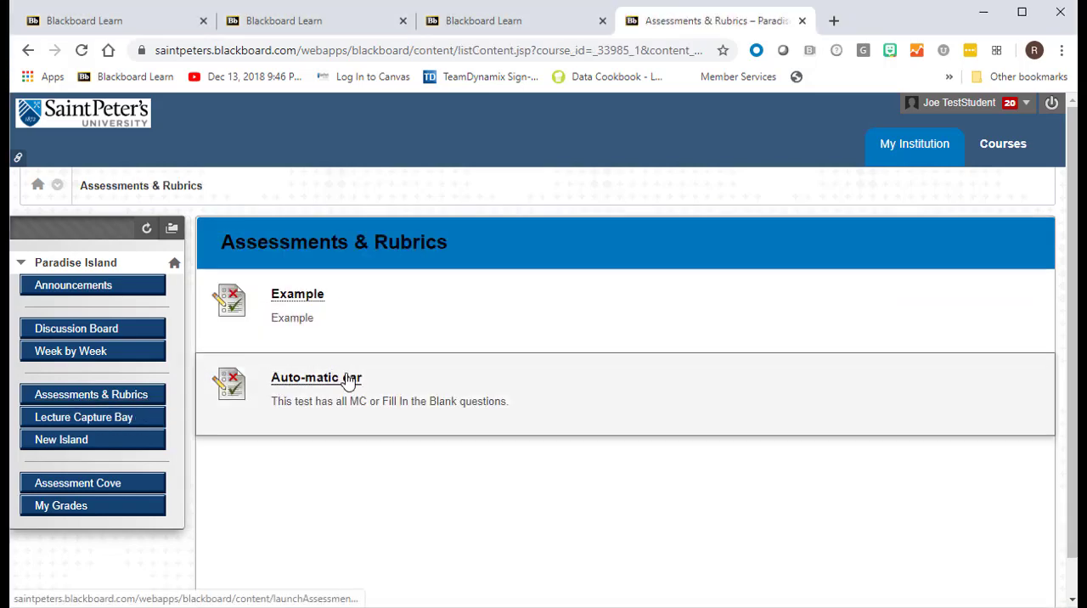
pyautogui.click(333, 382)
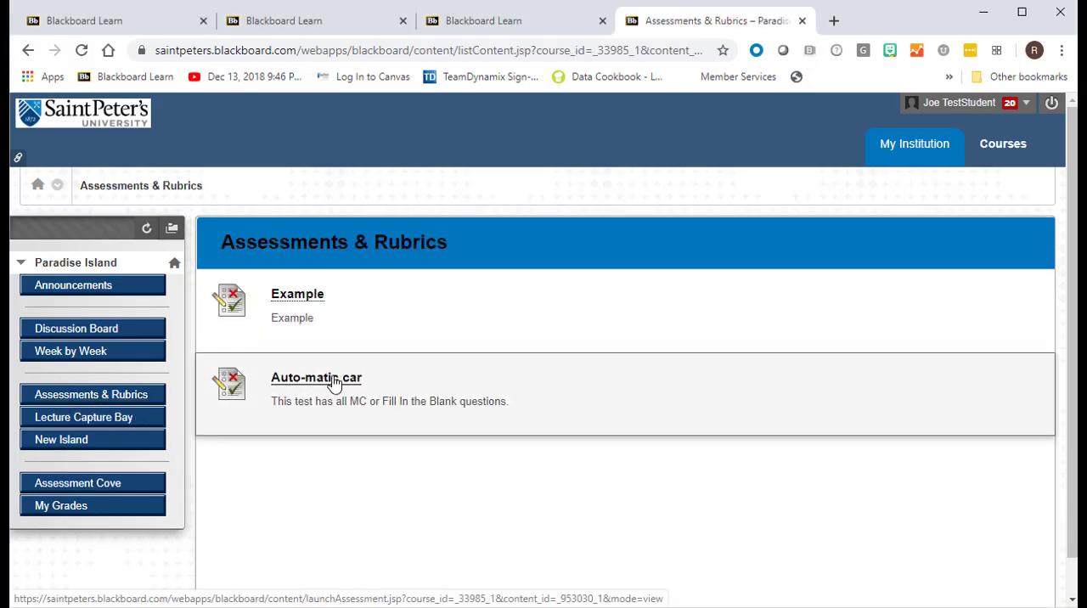
pyautogui.scroll(-2, 451, 405)
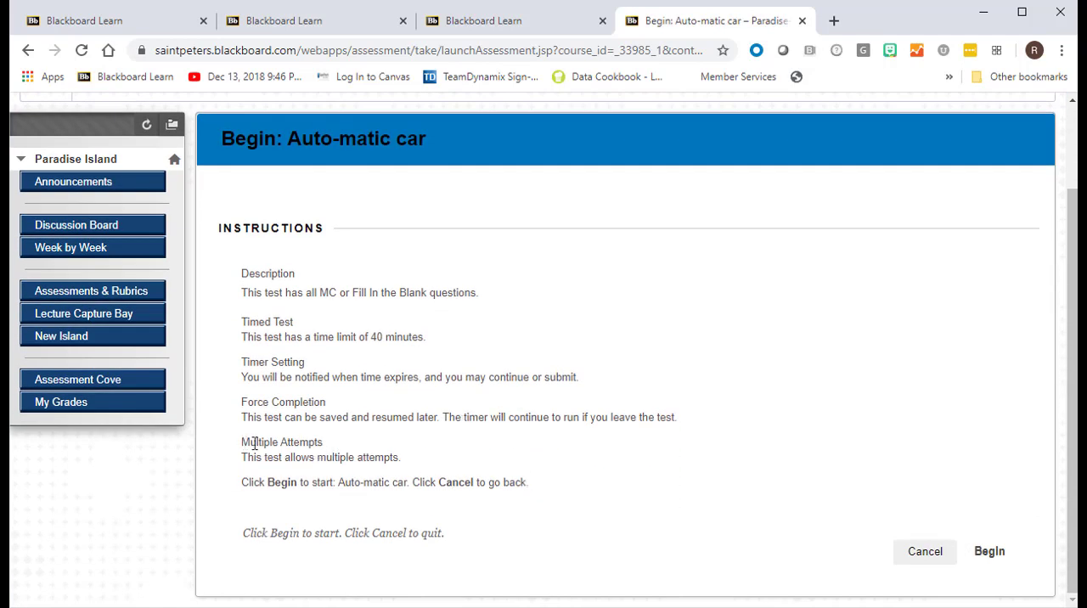
pyautogui.moveTo(253, 443); pyautogui.dragTo(400, 458)
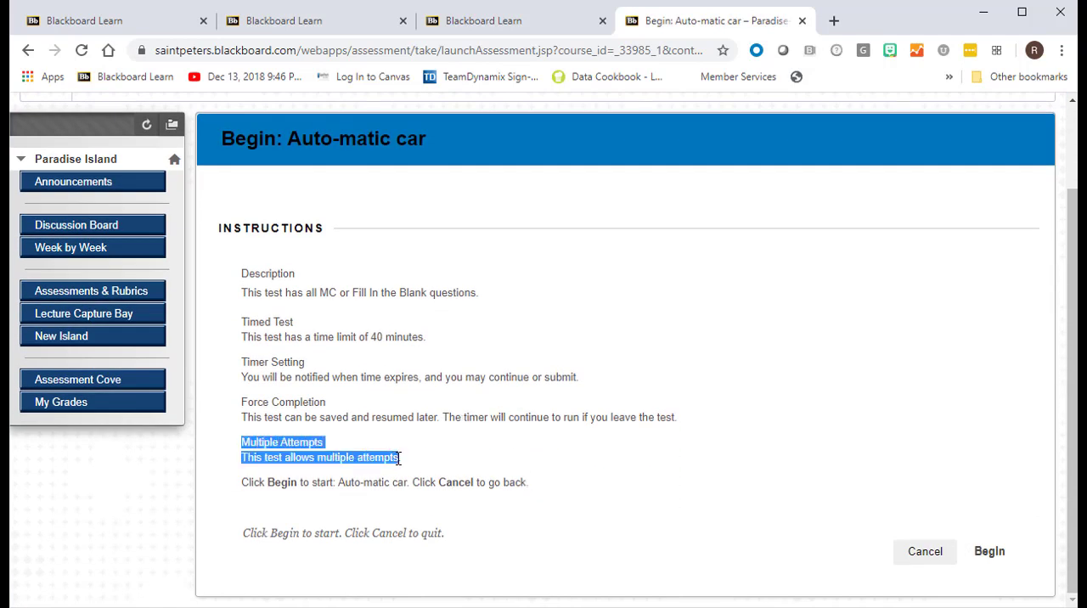
pyautogui.click(989, 552)
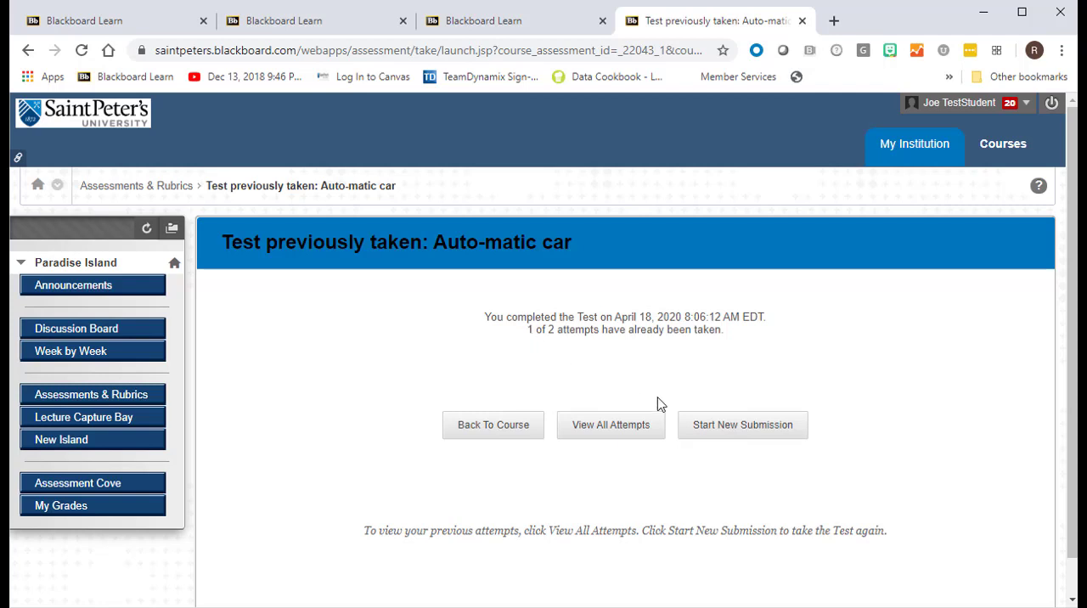
pyautogui.click(742, 425)
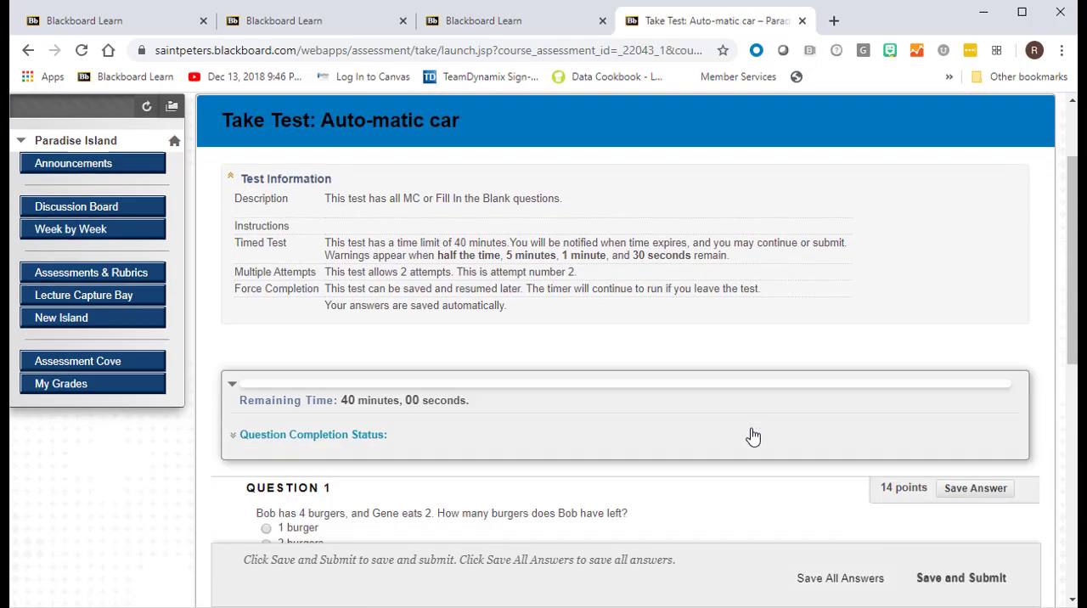
# - Answer question 1 with "2 burgers" and question 2 with "The Low Road" and "An Airplane"
pyautogui.scroll(-2, 753, 435)
pyautogui.click(266, 415)
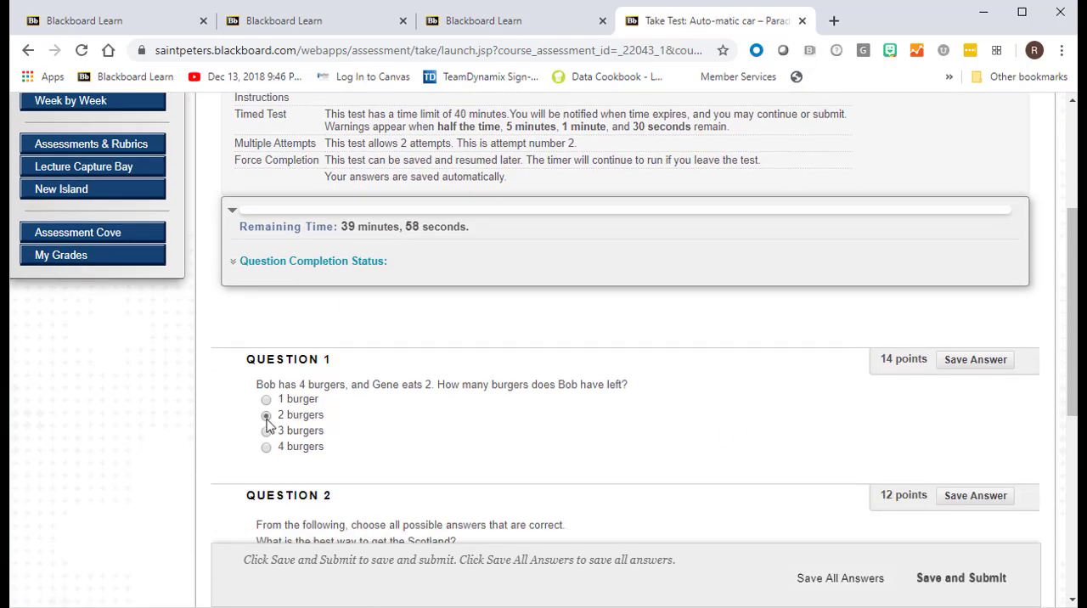
pyautogui.scroll(-2, 269, 420)
pyautogui.scroll(-1, 268, 424)
pyautogui.click(267, 359)
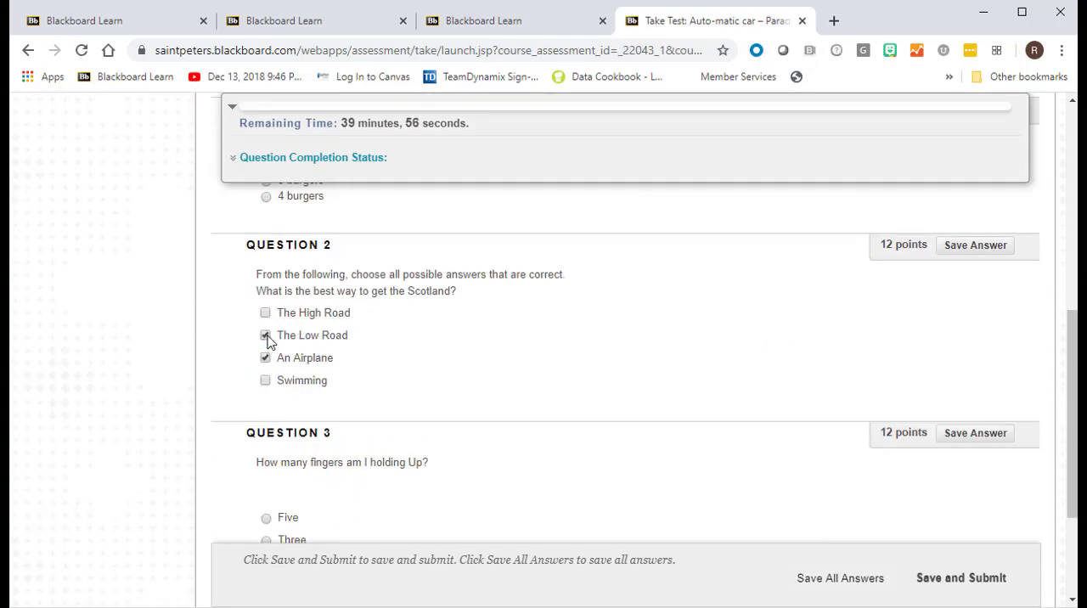
# - Answer question 3 with "Three" and fill in question 4 with "Dog"
pyautogui.click(266, 336)
pyautogui.scroll(-2, 266, 340)
pyautogui.click(266, 375)
pyautogui.click(332, 495)
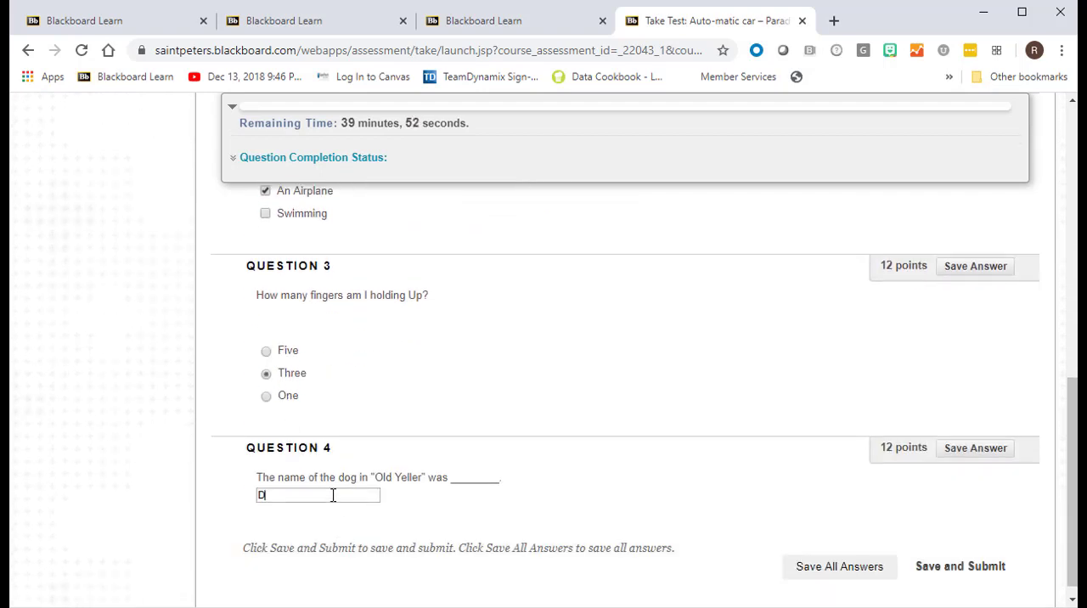
pyautogui.write('Dog')
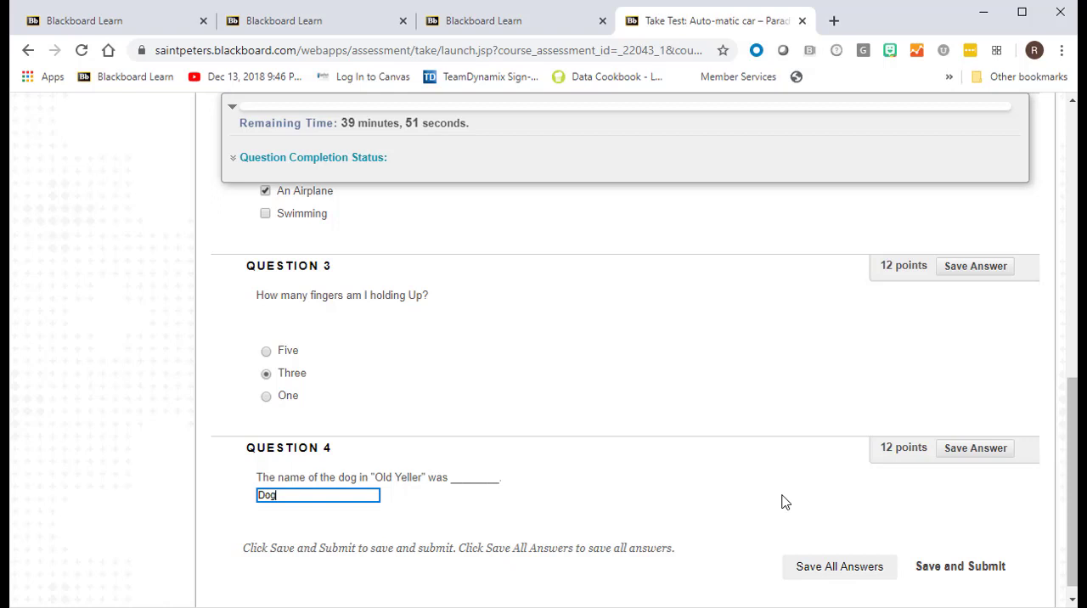
# - Save and submit the Auto-matic car test, confirm the submission, and open the review of its results
pyautogui.click(972, 565)
pyautogui.click(635, 165)
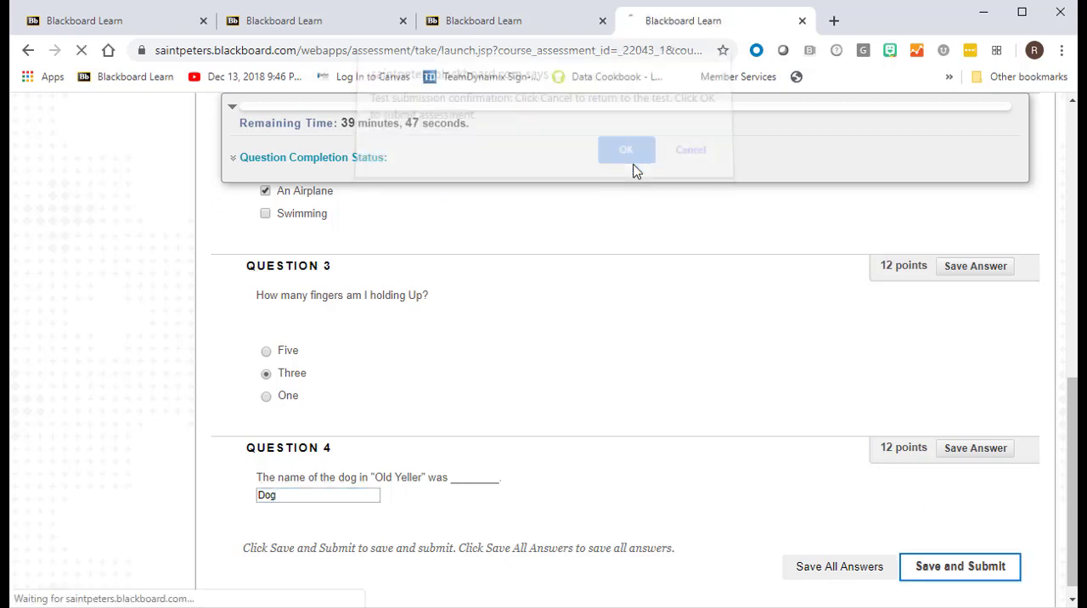
pyautogui.scroll(-1, 619, 284)
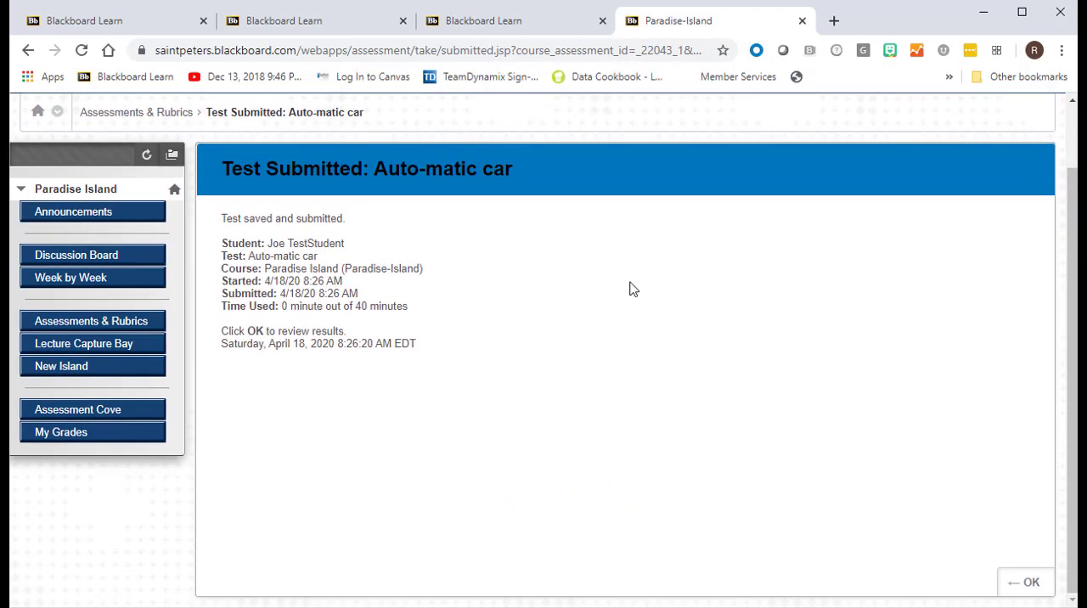
pyautogui.click(1026, 581)
pyautogui.scroll(-1, 577, 414)
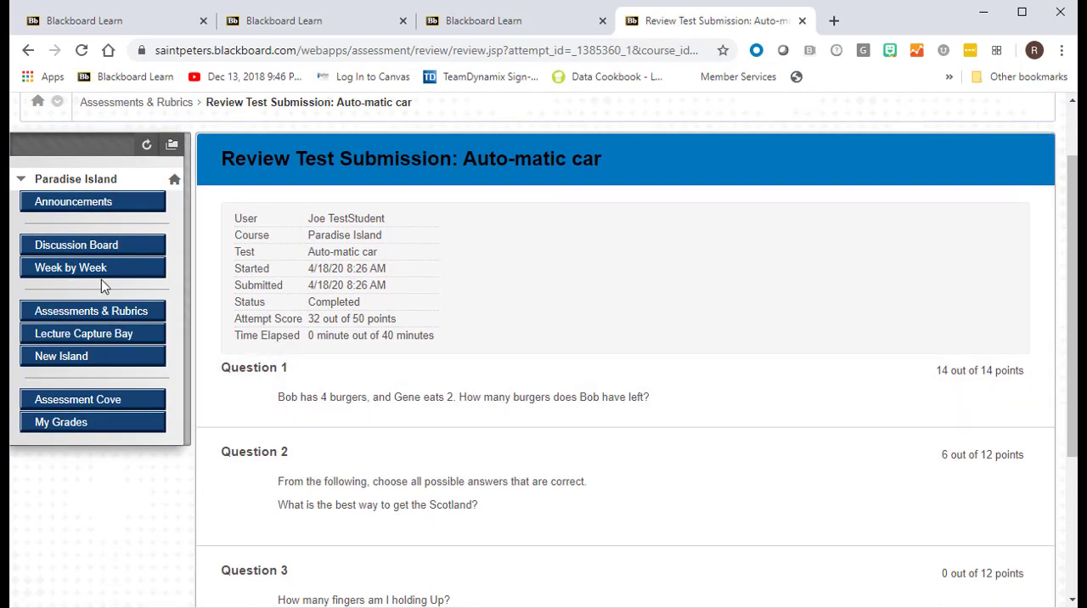
# - Open the student's My Grades and view the Auto-matic car test entry
pyautogui.click(84, 422)
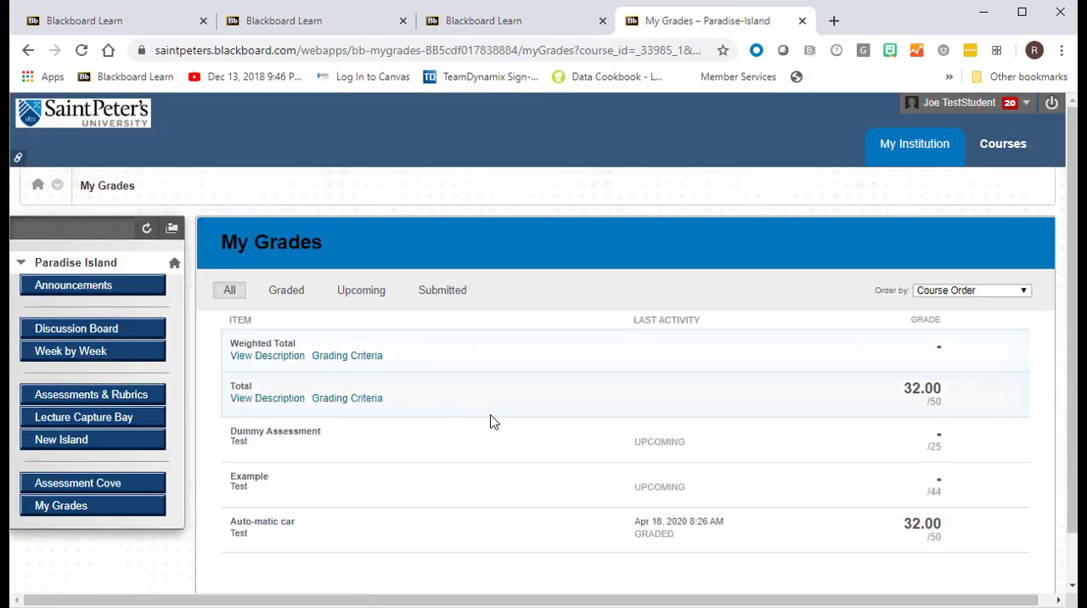
pyautogui.click(292, 523)
pyautogui.scroll(-2, 522, 496)
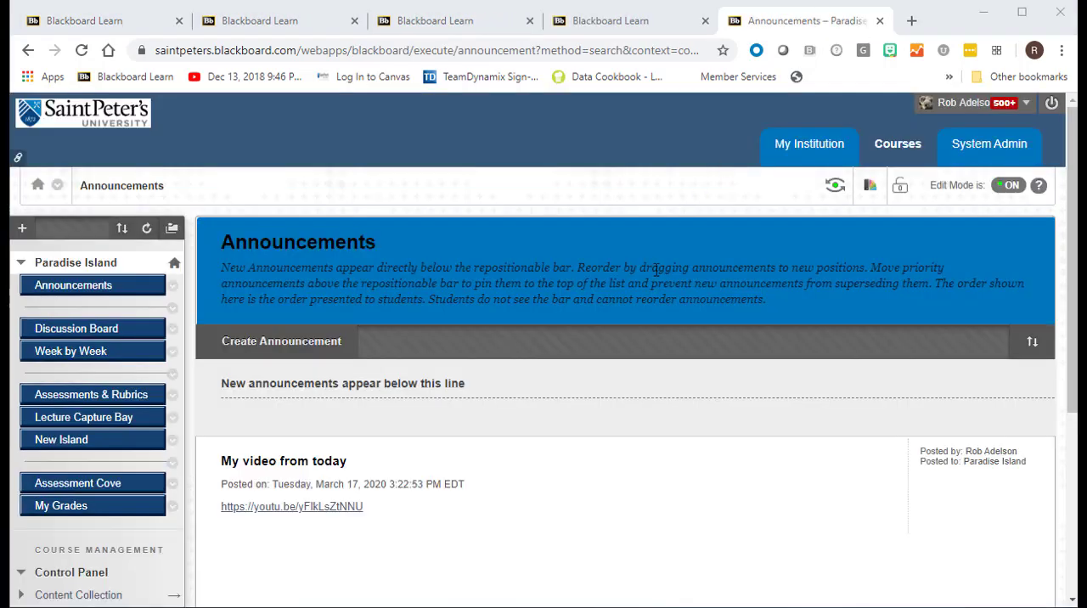
# - In the instructor's view, open the Full Grade Center and show the test student's grade details for the Auto-matic car test
pyautogui.scroll(-3, 151, 397)
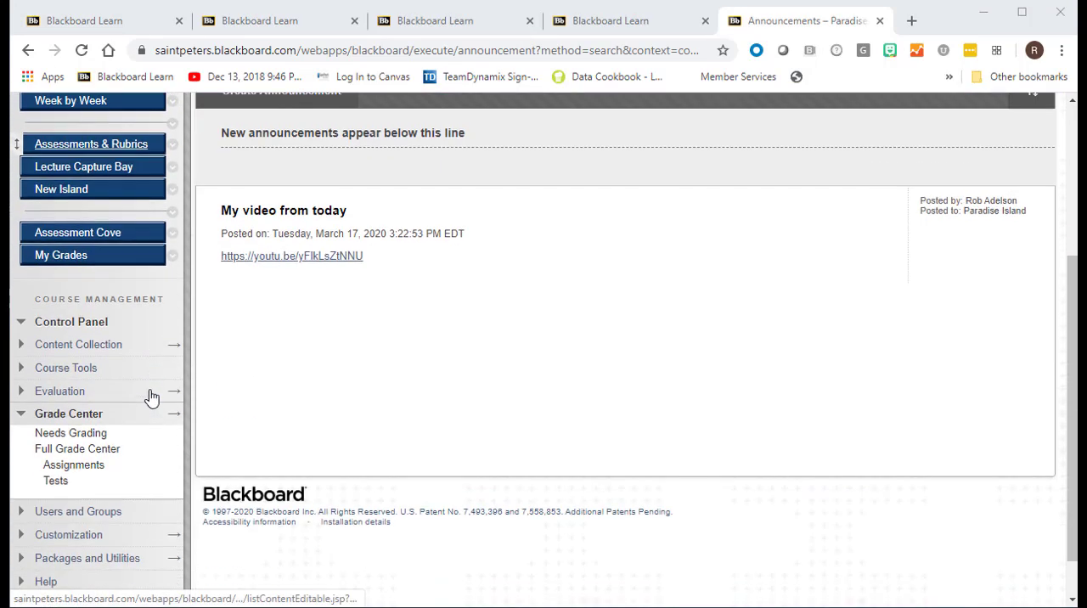
pyautogui.click(88, 448)
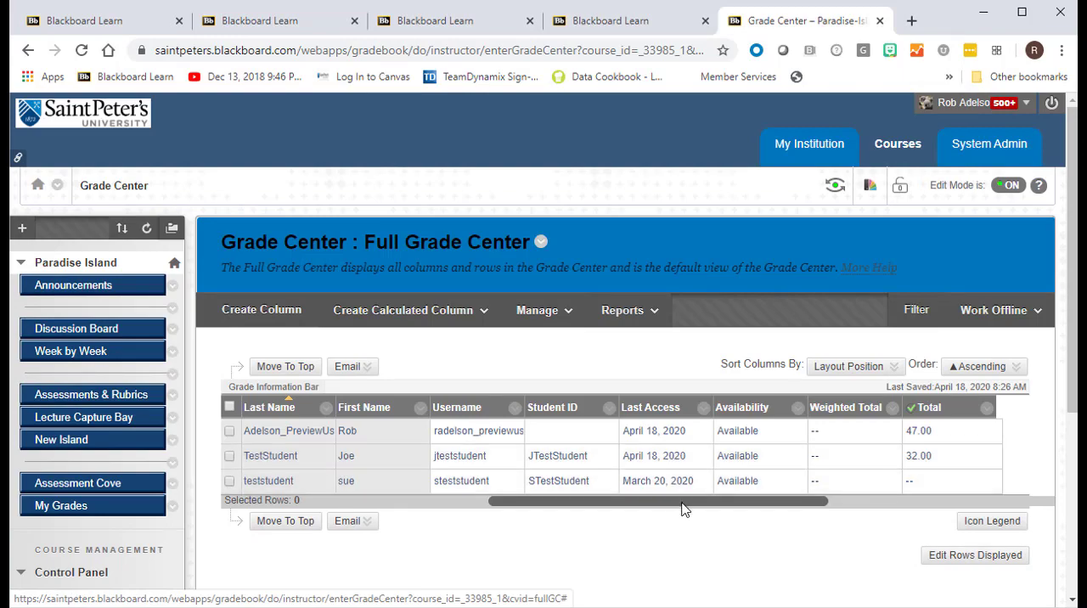
pyautogui.moveTo(683, 510); pyautogui.dragTo(913, 507)
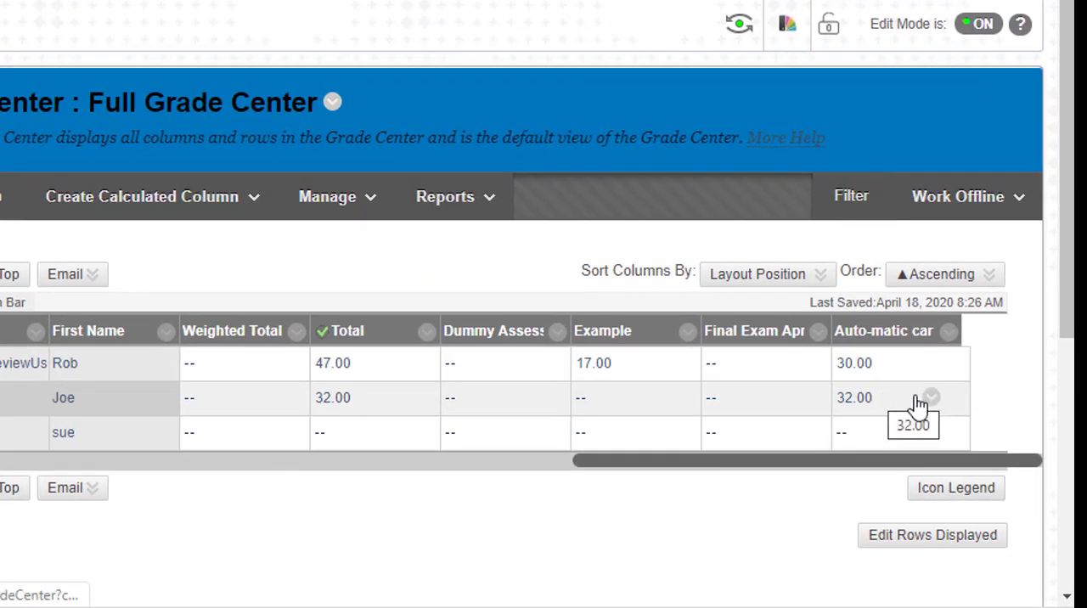
pyautogui.click(932, 398)
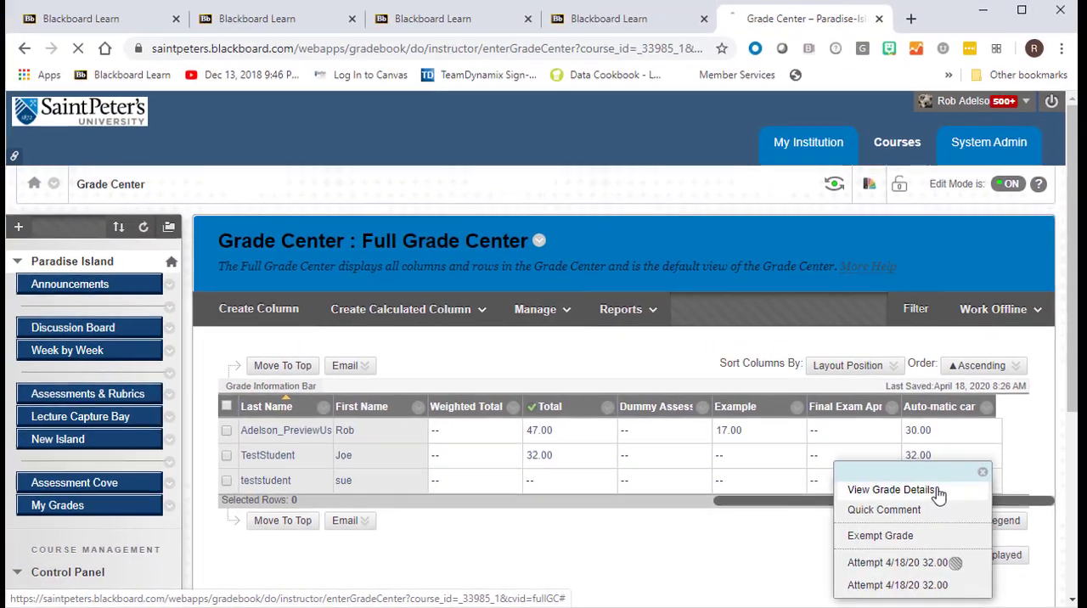
pyautogui.click(883, 447)
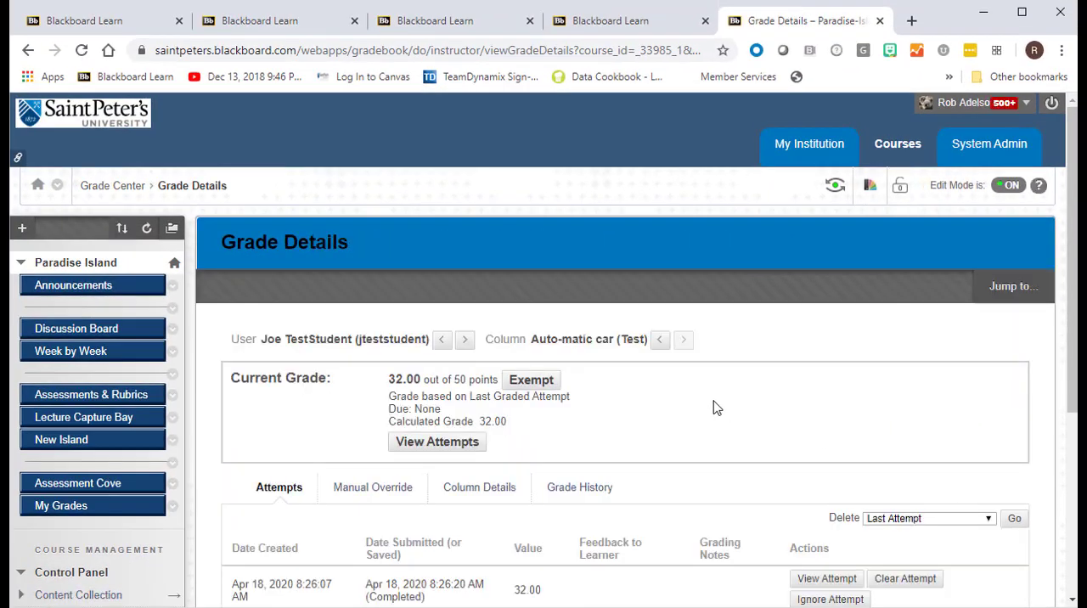
pyautogui.scroll(-3, 711, 408)
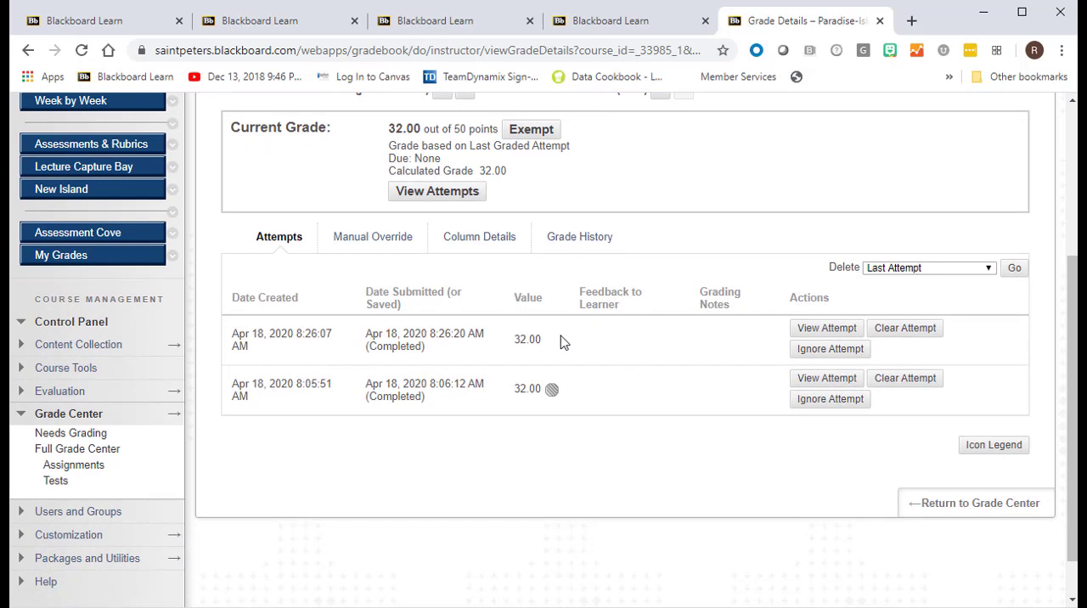
# - Try to clear the student's test attempt created at 8:05:51 AM, but cancel the deletion
pyautogui.scroll(1, 561, 341)
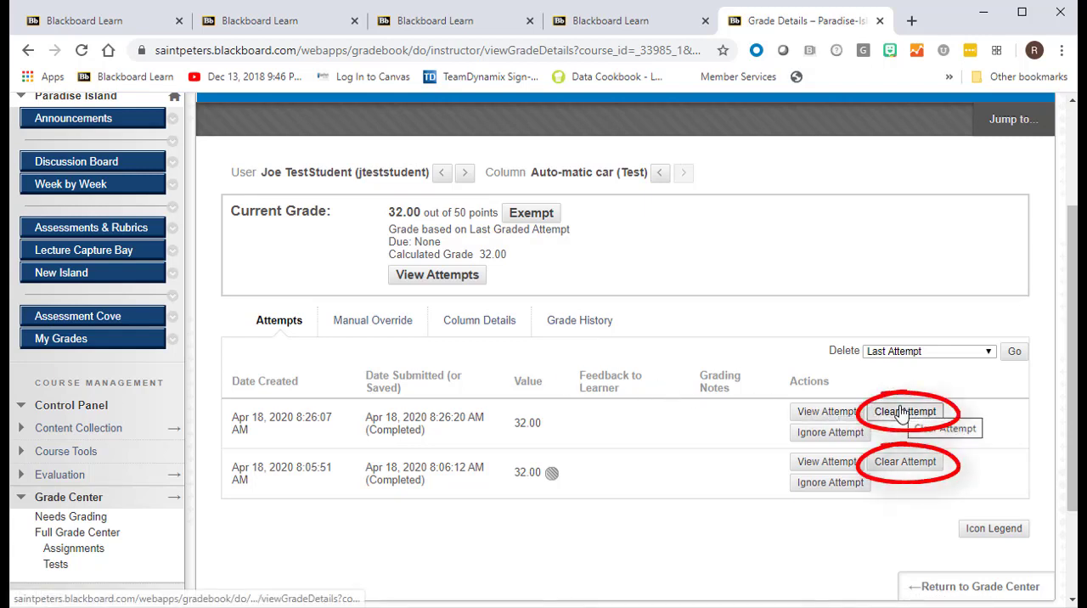
pyautogui.click(896, 469)
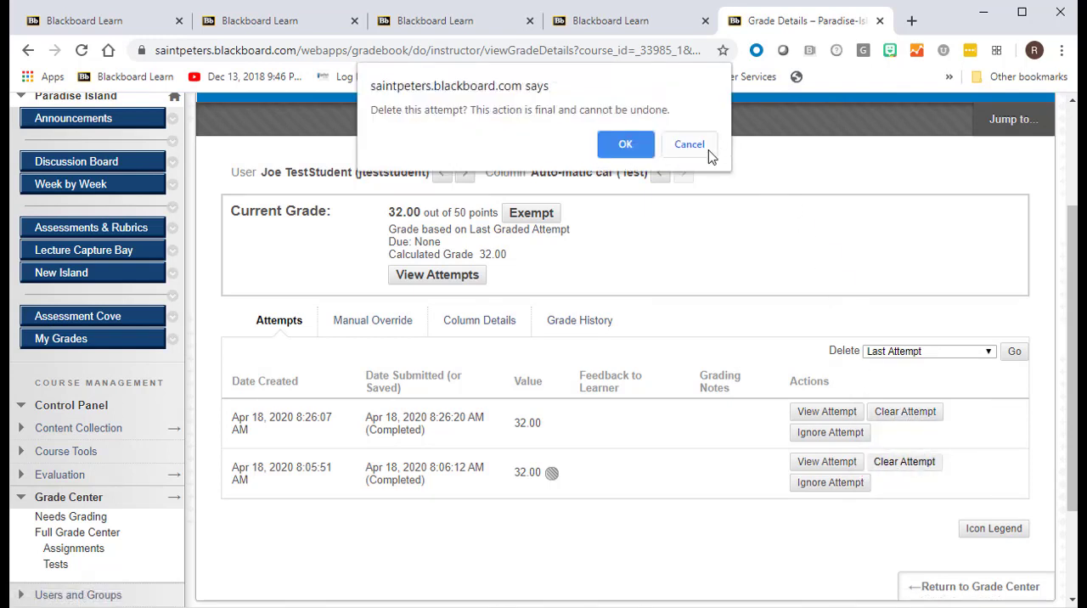
pyautogui.click(688, 144)
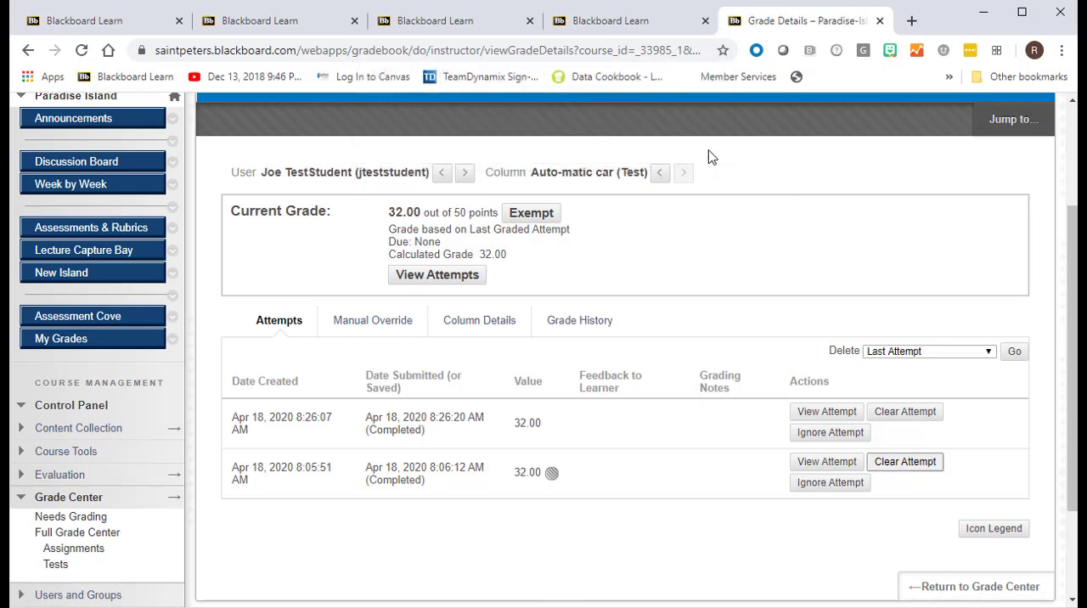
# - Ignore the student's test attempt created at 8:26:07 AM and then stop ignoring it
pyautogui.click(822, 433)
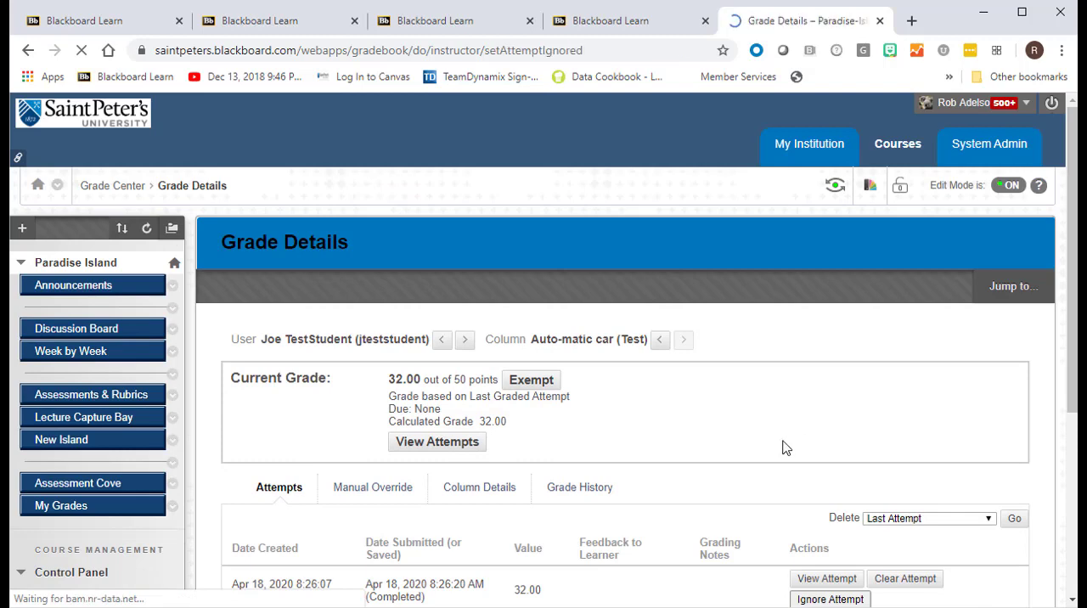
pyautogui.scroll(-3, 723, 351)
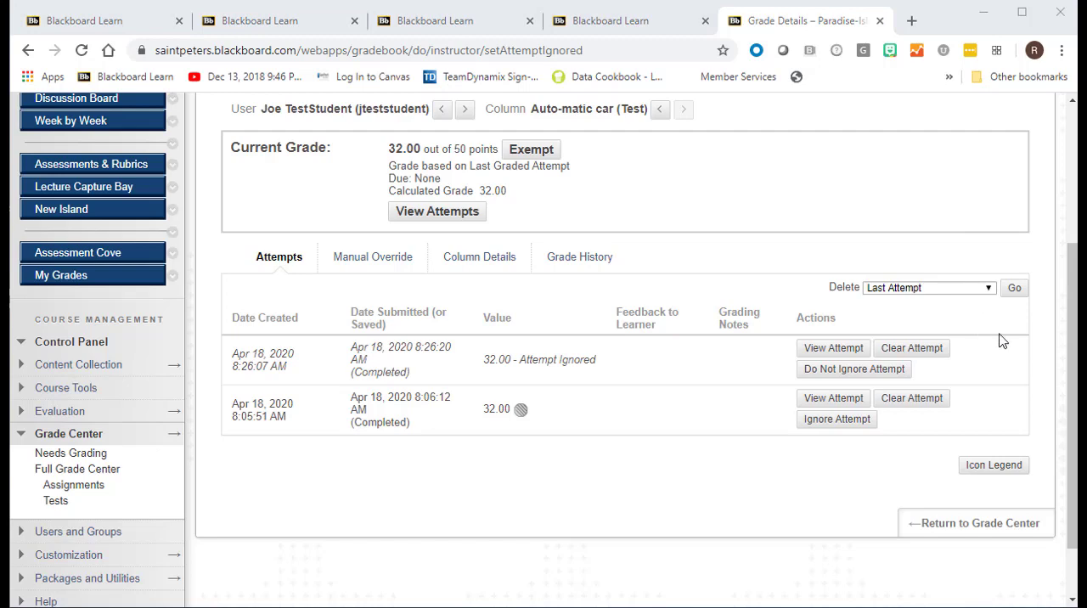
pyautogui.click(859, 372)
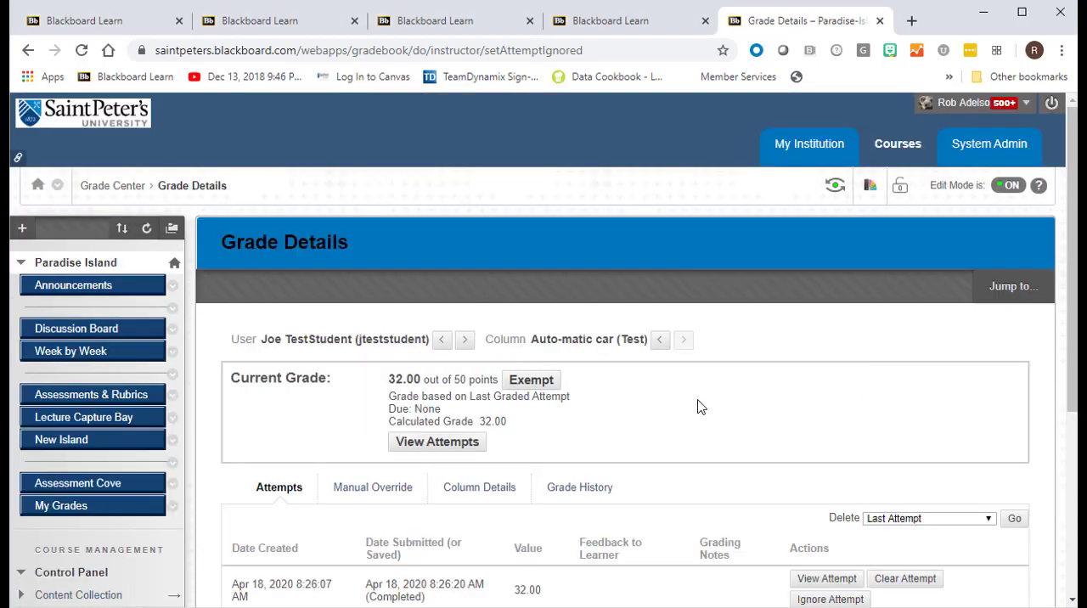
# - Exempt the student's Auto-matic car grade and return to the Grade Center
pyautogui.scroll(-1, 698, 407)
pyautogui.scroll(-1, 698, 406)
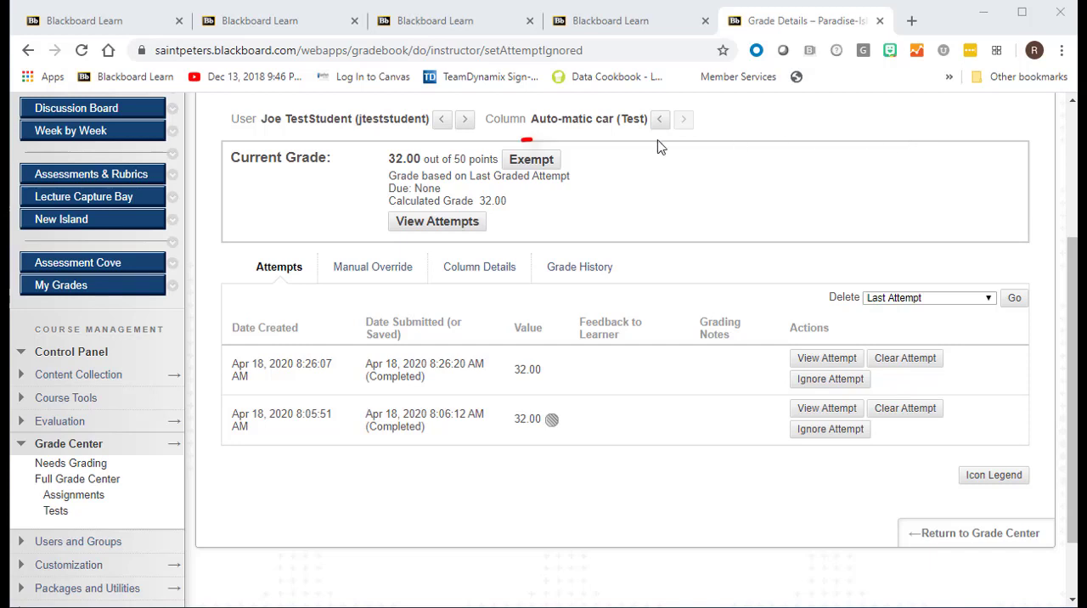
pyautogui.doubleClick(531, 155)
pyautogui.click(577, 173)
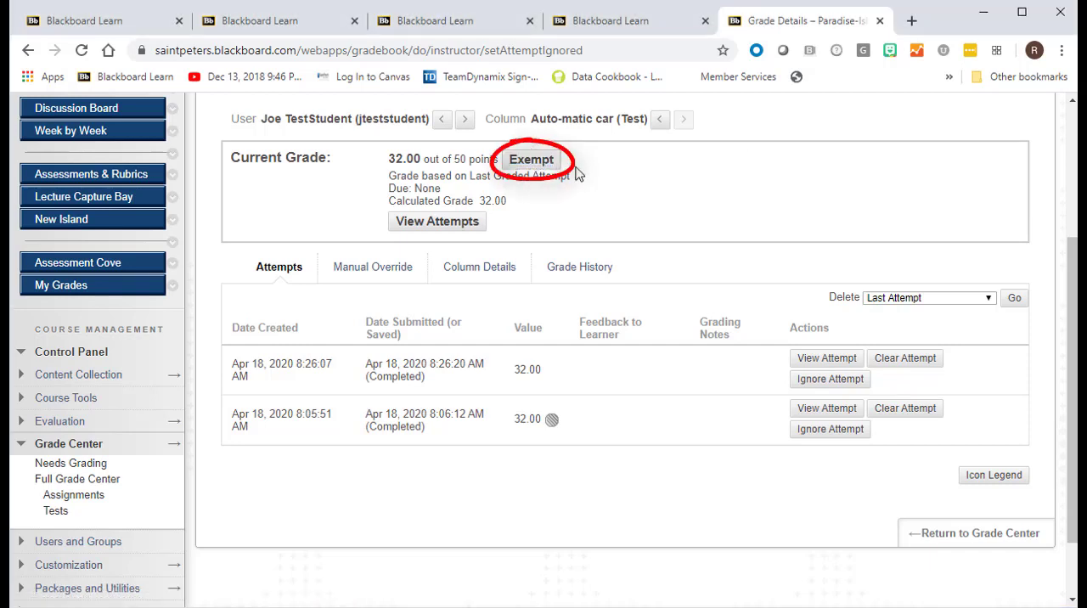
pyautogui.click(553, 166)
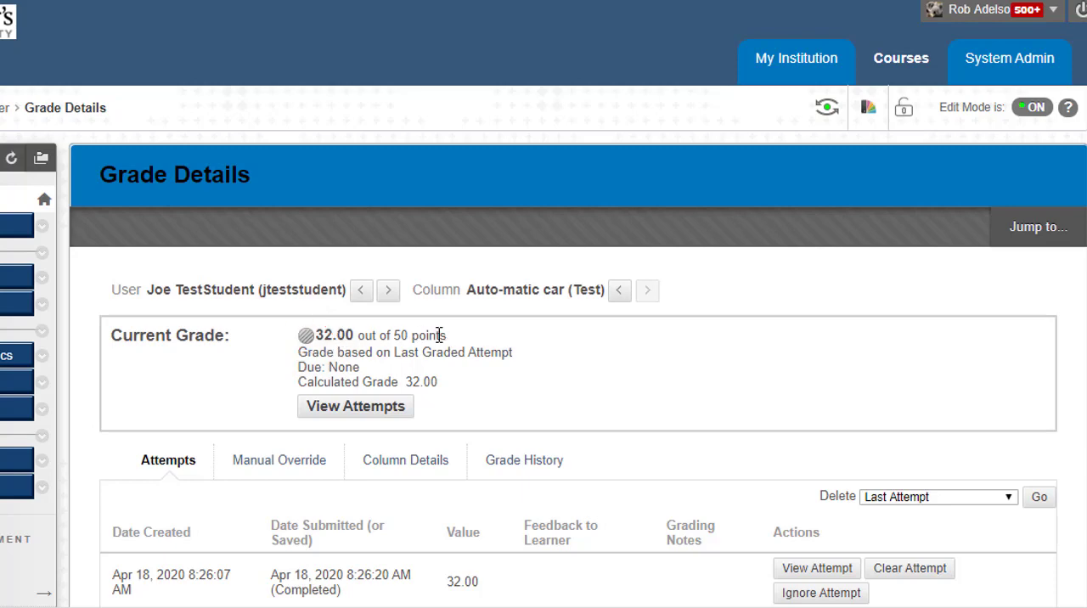
pyautogui.scroll(-4, 509, 314)
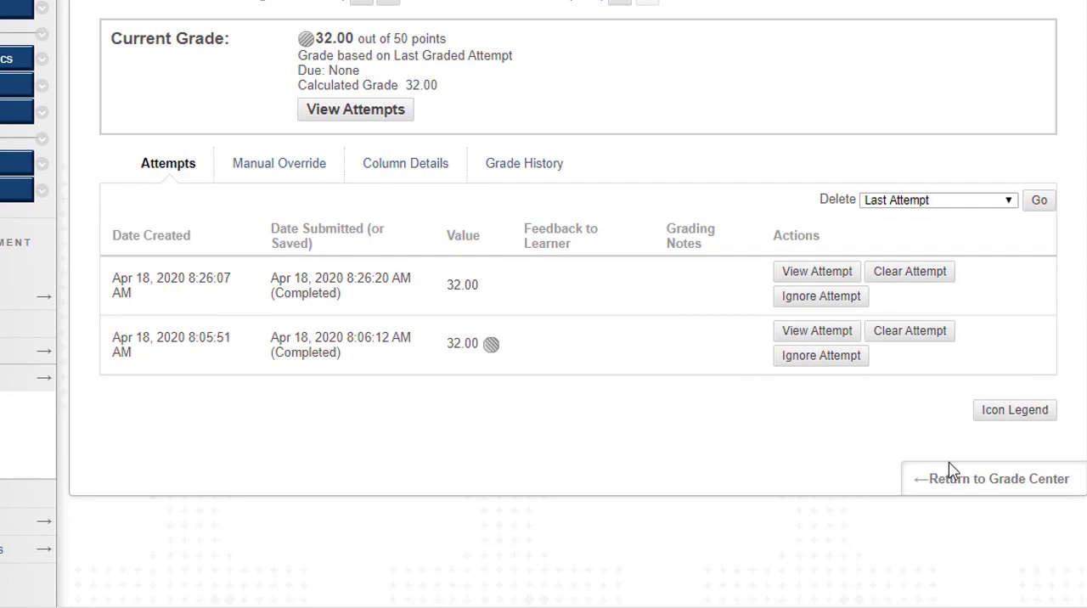
pyautogui.click(965, 479)
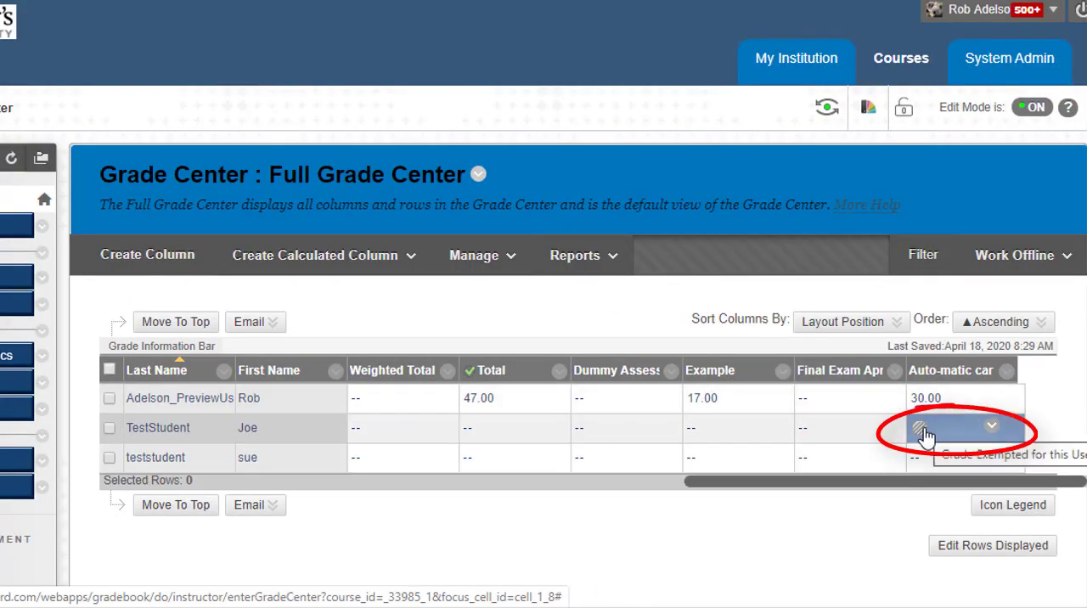
# - Check the student's Total column and clear the exemption on the Auto-matic car grade
pyautogui.moveTo(844, 484); pyautogui.dragTo(726, 472)
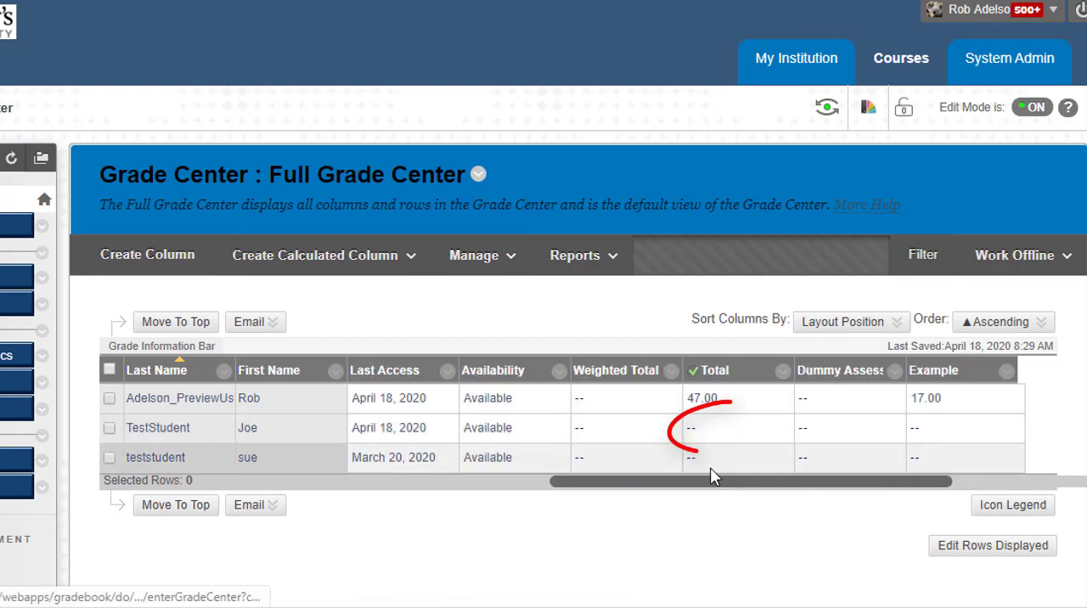
pyautogui.moveTo(710, 481); pyautogui.dragTo(878, 483)
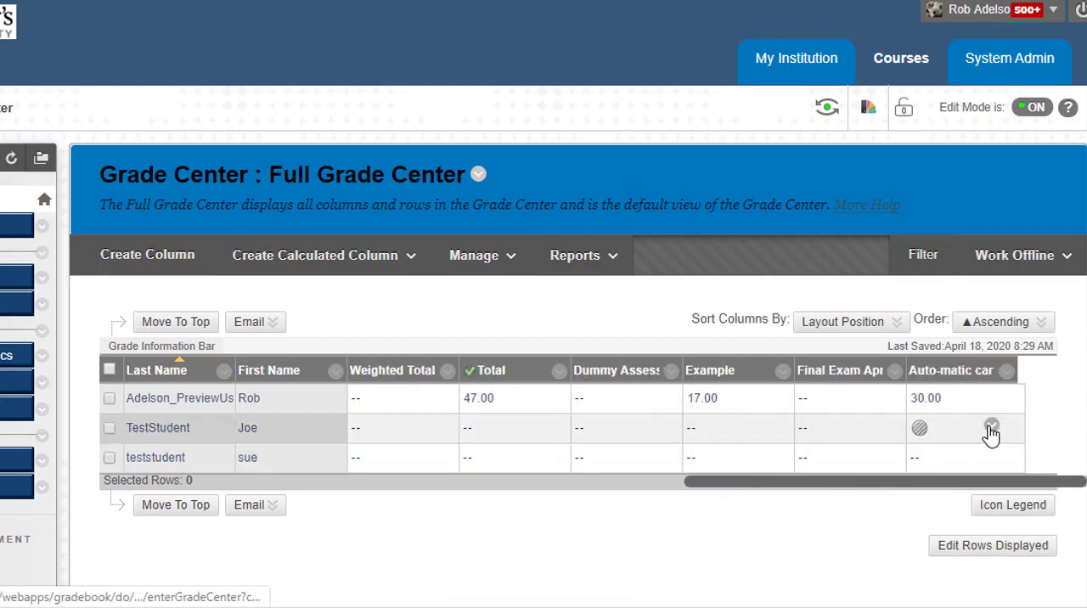
pyautogui.click(991, 426)
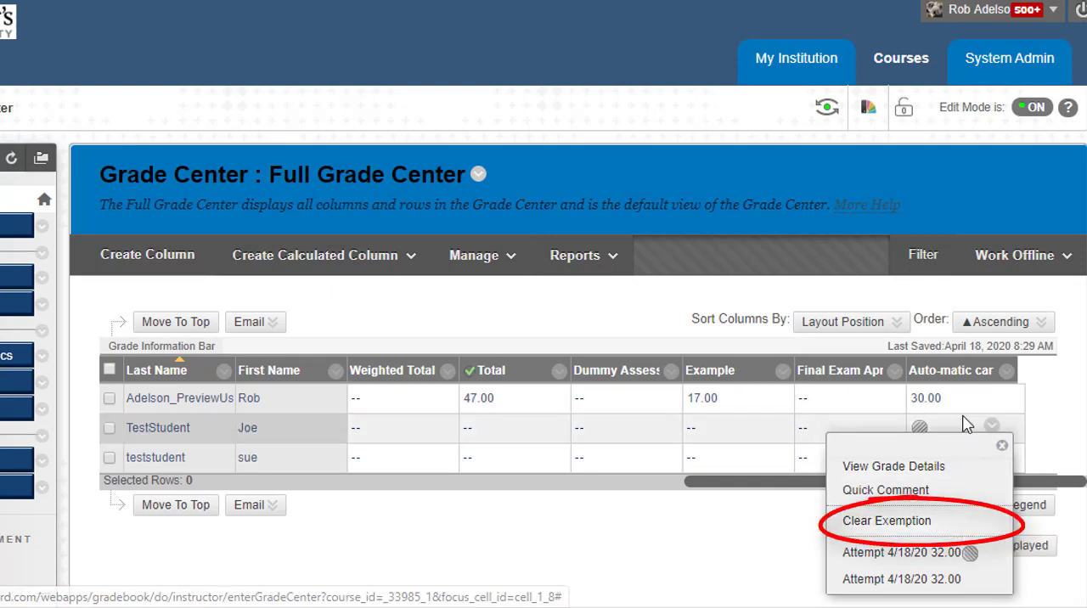
pyautogui.click(941, 520)
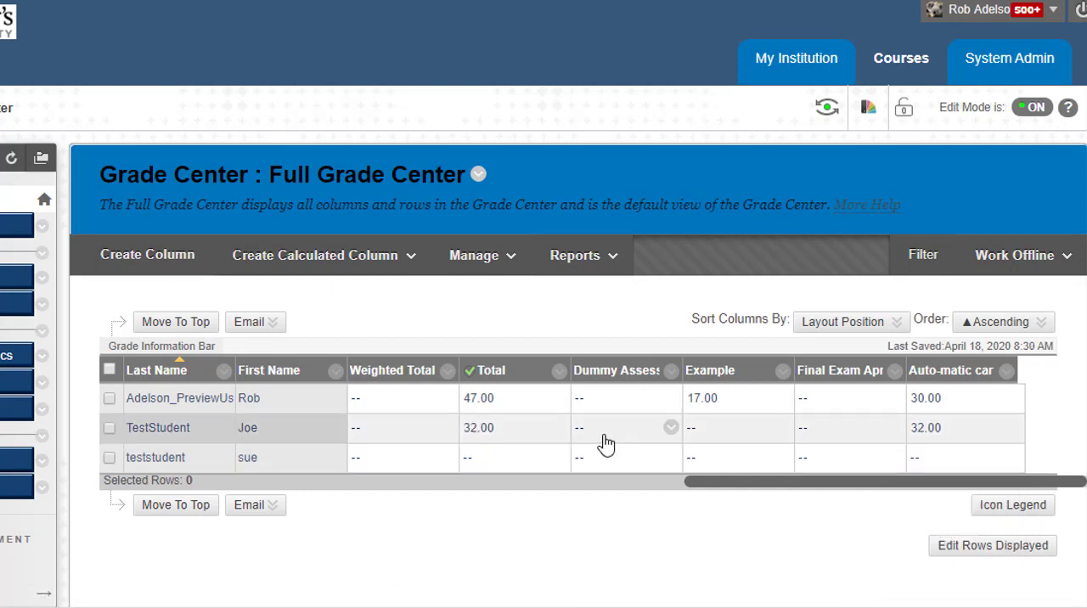